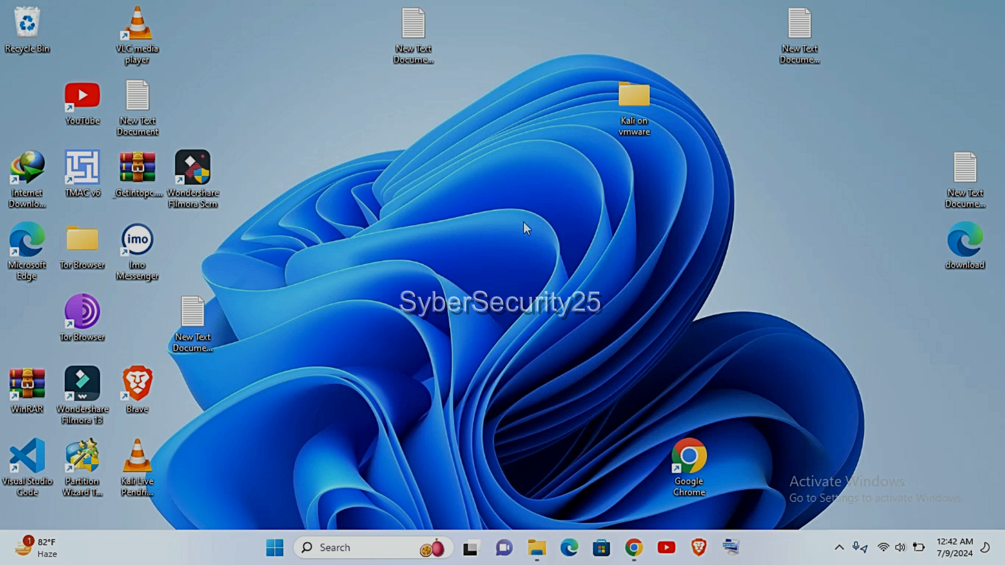
Open Google Chrome in a maximized window and search for "vmware workstation 17 pro license key github"
double_click(691, 451)
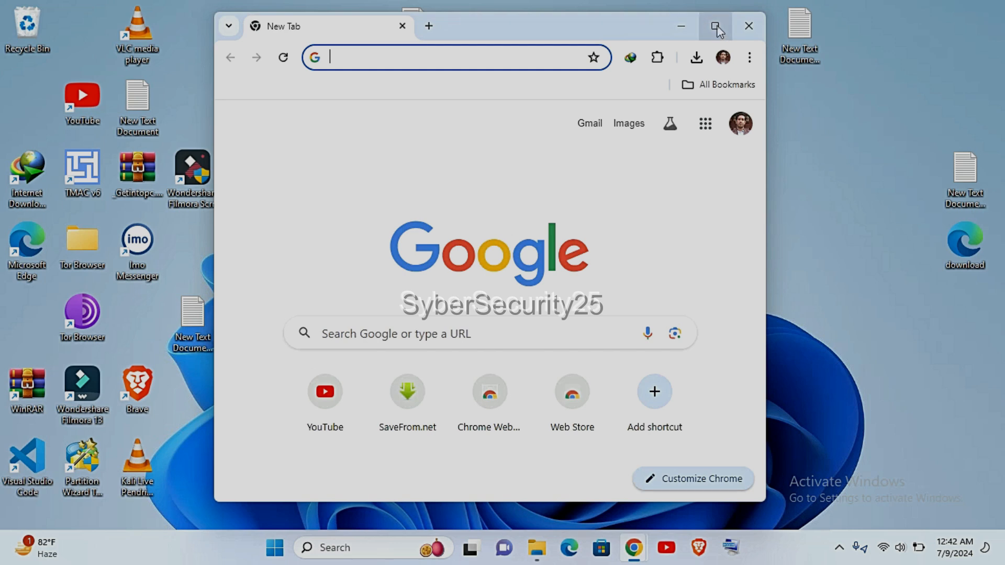
left_click(715, 25)
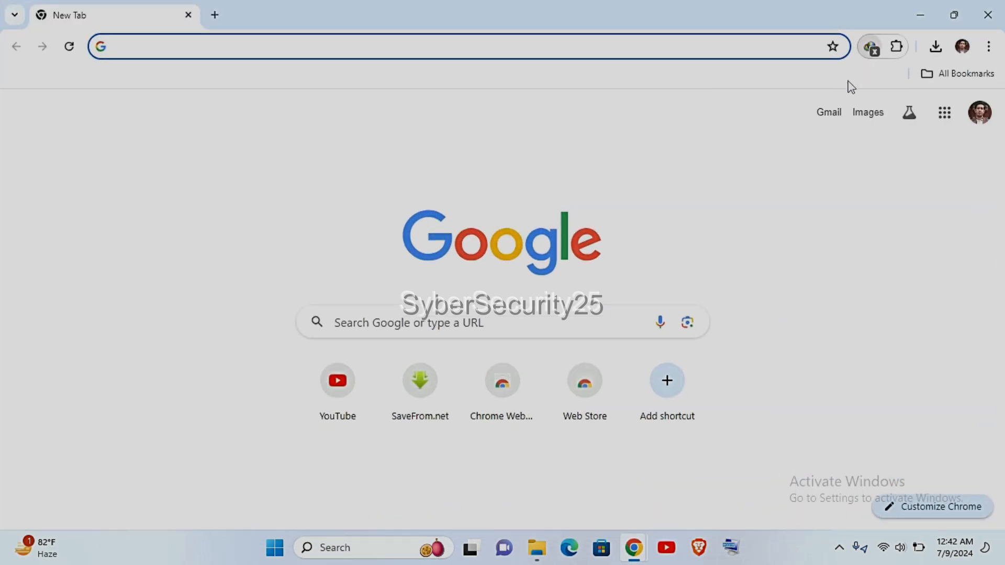
left_click(391, 62)
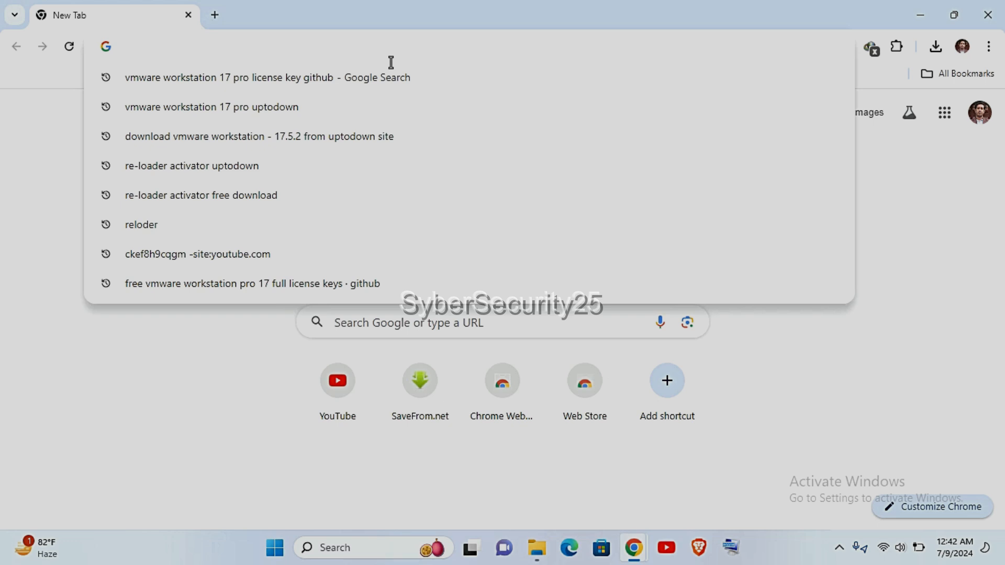
left_click(251, 84)
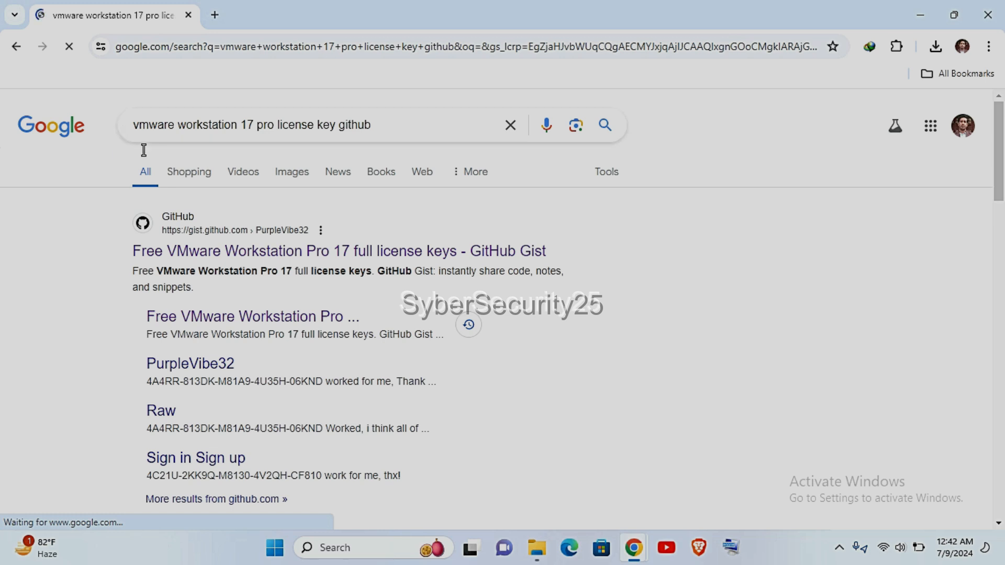
Change the Google query to "vmware workstation 17 pro uptodown" and run the search
left_click_drag(376, 126, 117, 125)
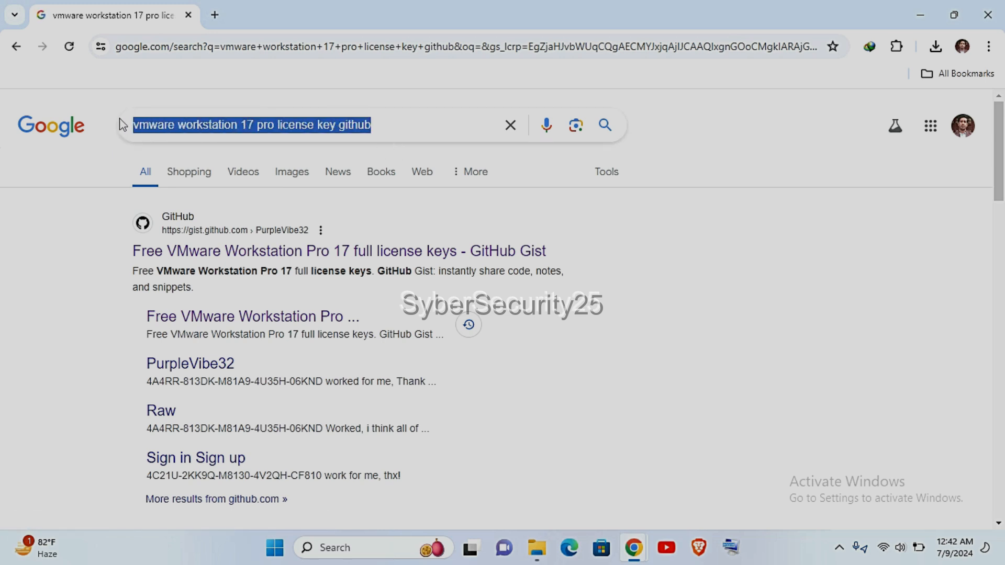
left_click(381, 172)
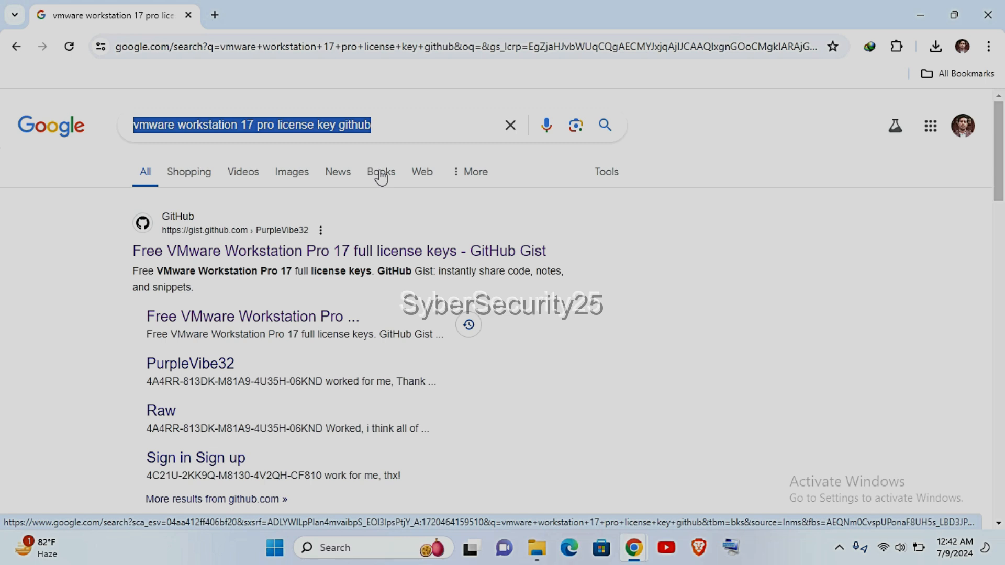
key("End")
key("BackSpace")
key("BackSpace")
key("BackSpace")
key("BackSpace")
key("BackSpace")
key("BackSpace")
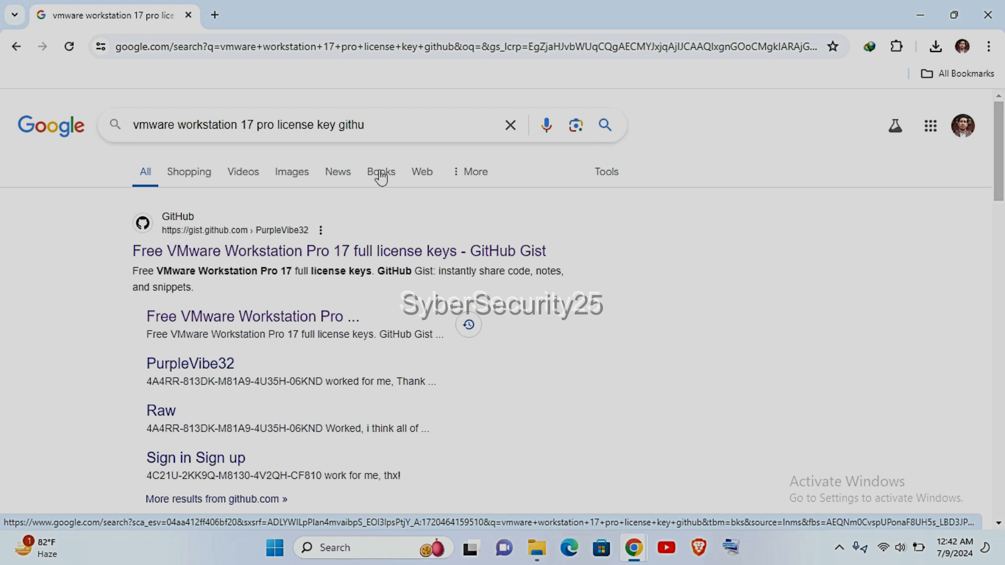
key("BackSpace")
key("BackSpace")
key("BackSpace")
key("BackSpace")
key("BackSpace")
key("BackSpace")
key("BackSpace")
key("BackSpace")
key("BackSpace")
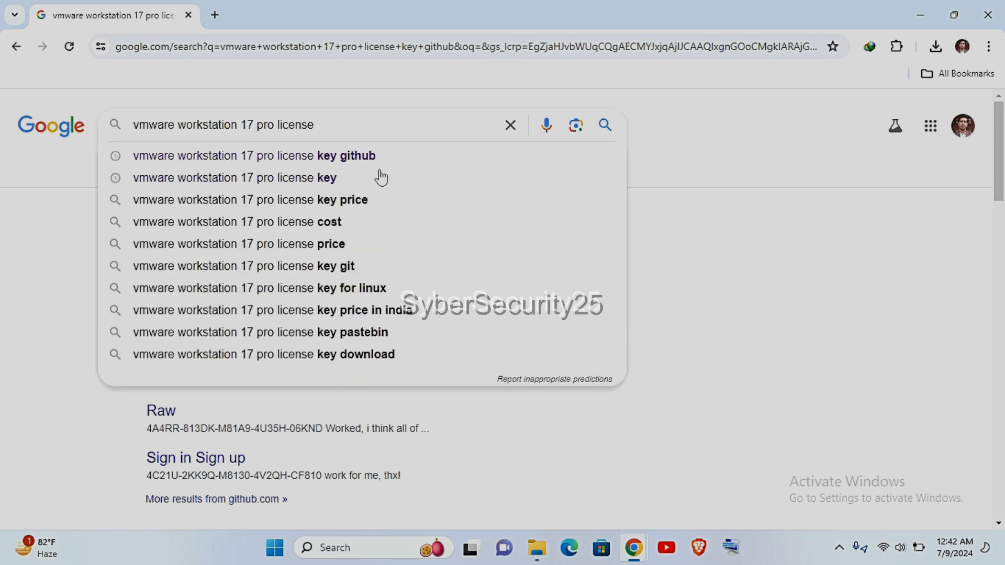
key("BackSpace")
key("BackSpace")
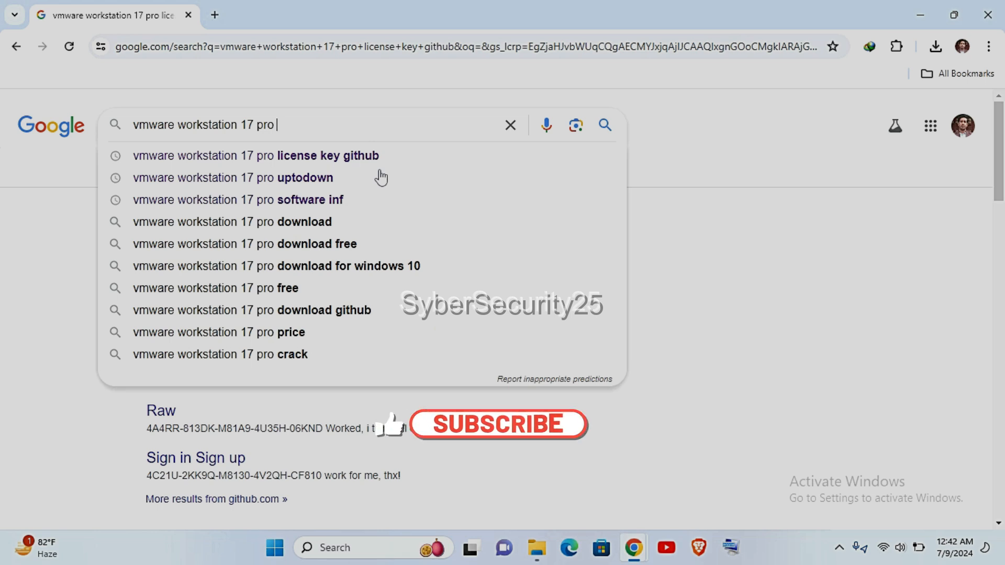
left_click(315, 179)
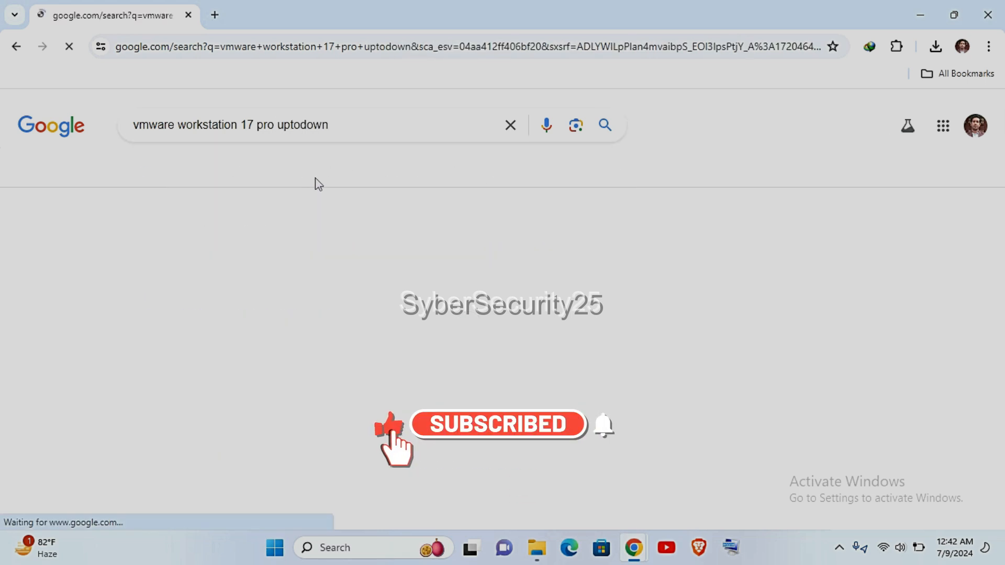
Look through the search results for the Uptodown download page of VMware Workstation Pro and compare it with the query wording
scroll(418, 253, "down", 5)
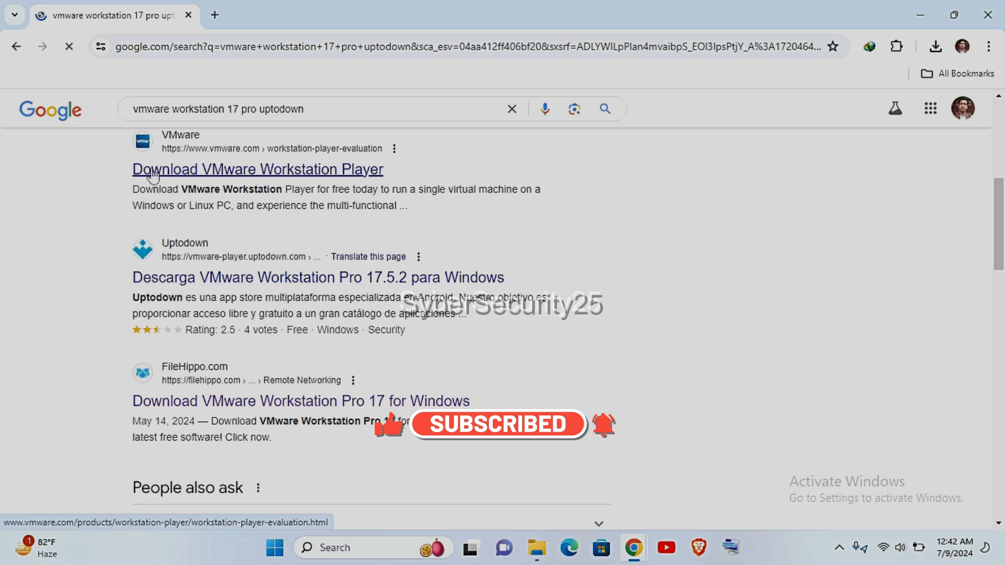
scroll(235, 238, "up", 1)
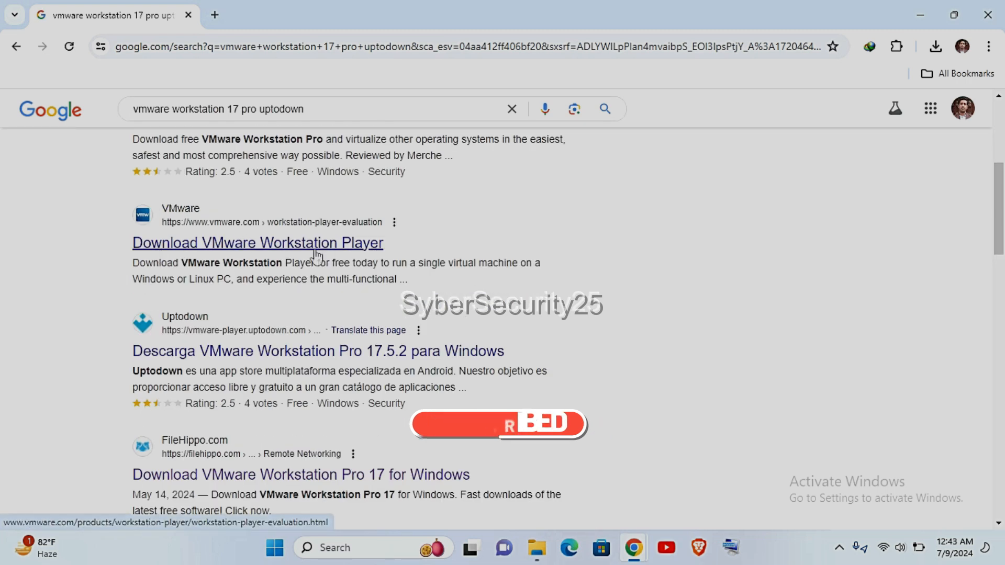
scroll(334, 310, "up", 1)
scroll(335, 310, "down", 1)
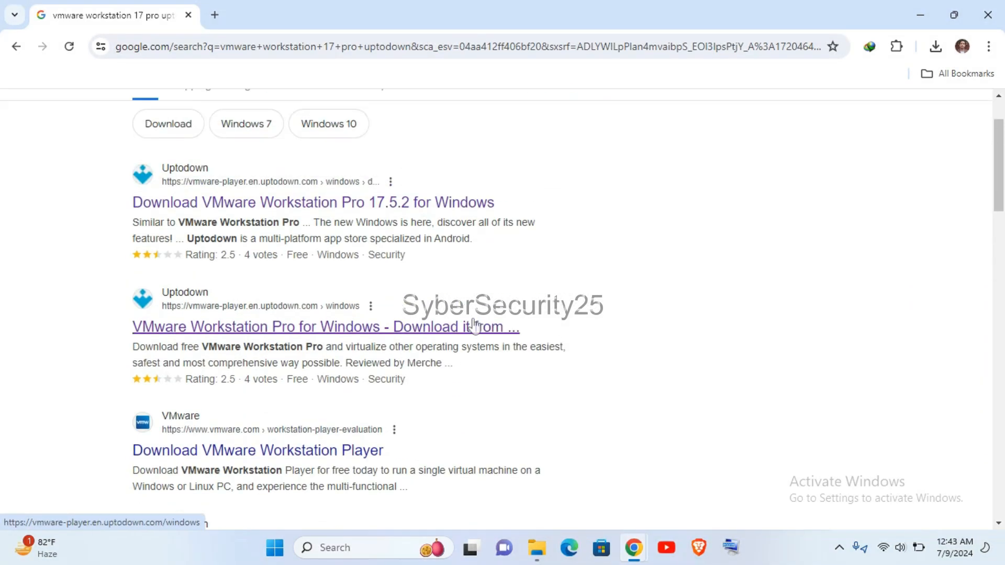
scroll(473, 327, "up", 3)
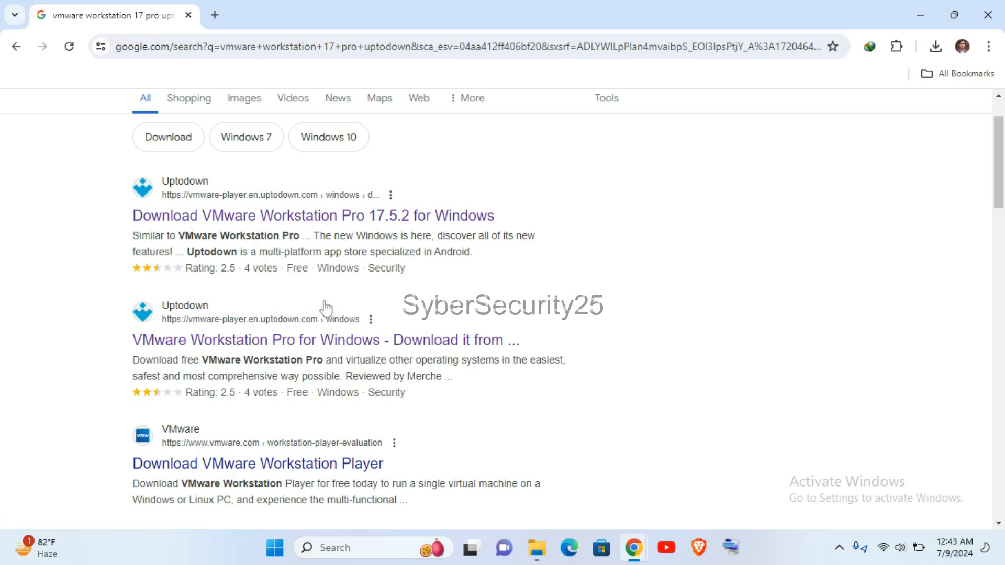
scroll(576, 234, "up", 1)
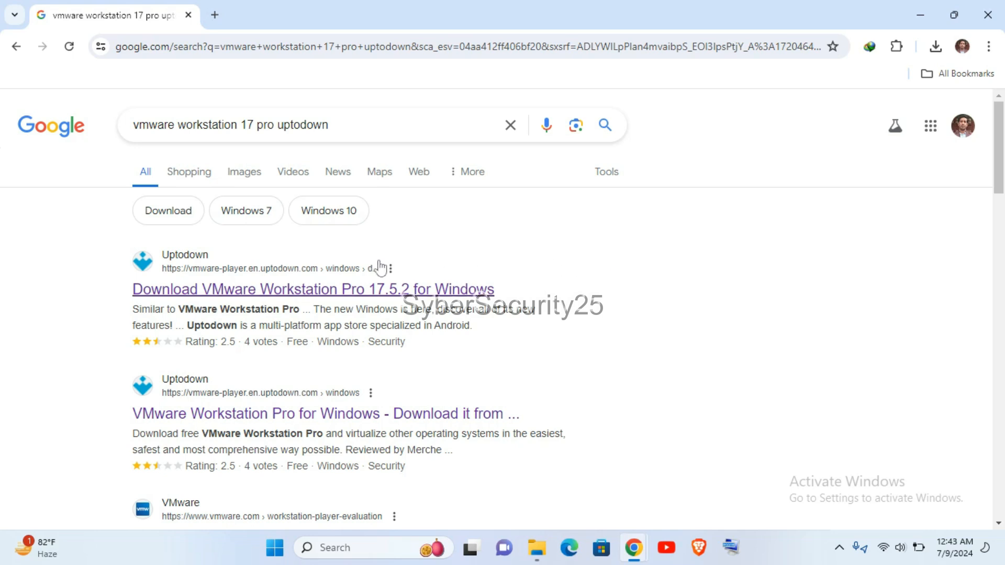
left_click_drag(158, 257, 179, 254)
left_click_drag(556, 292, 130, 292)
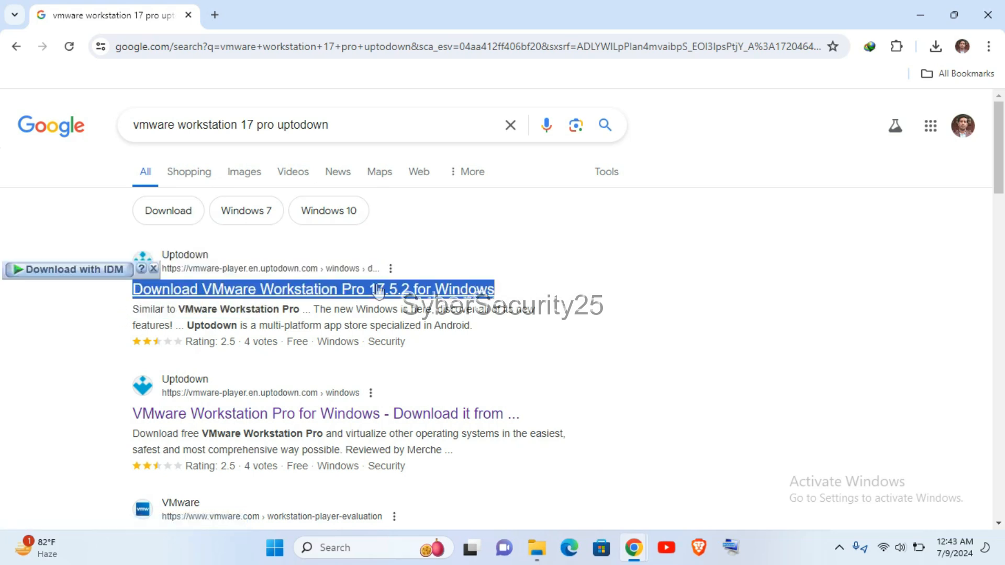
left_click(350, 139)
left_click_drag(341, 151, 283, 150)
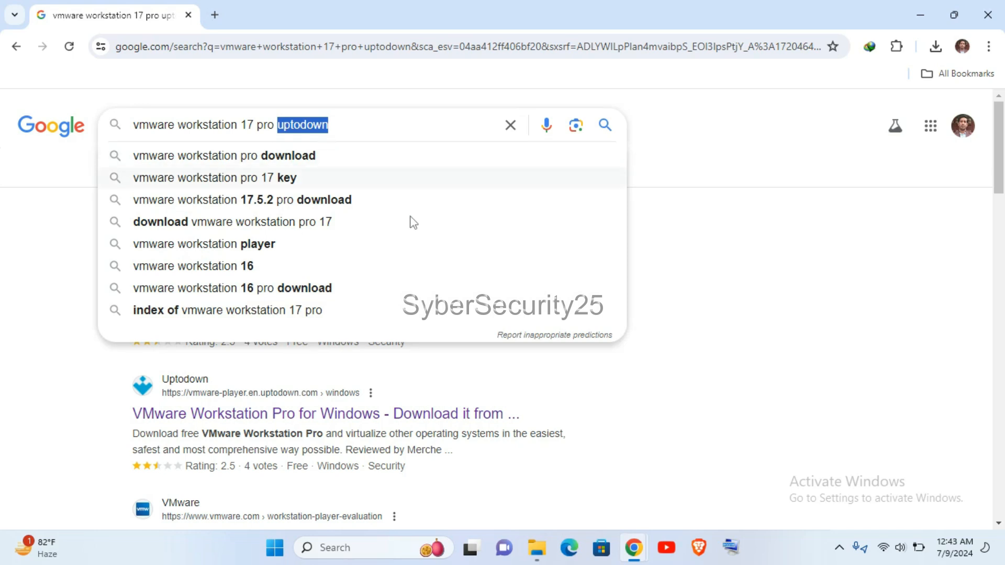
left_click(711, 229)
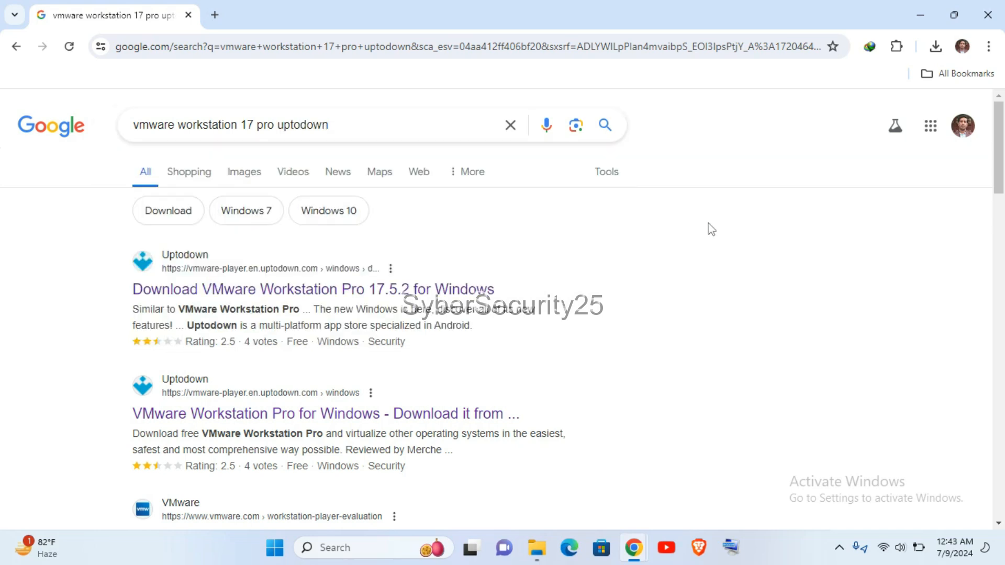
Open the Uptodown result "Download VMware Workstation Pro 17.5.2 for Windows" and start the free download
left_click(323, 292)
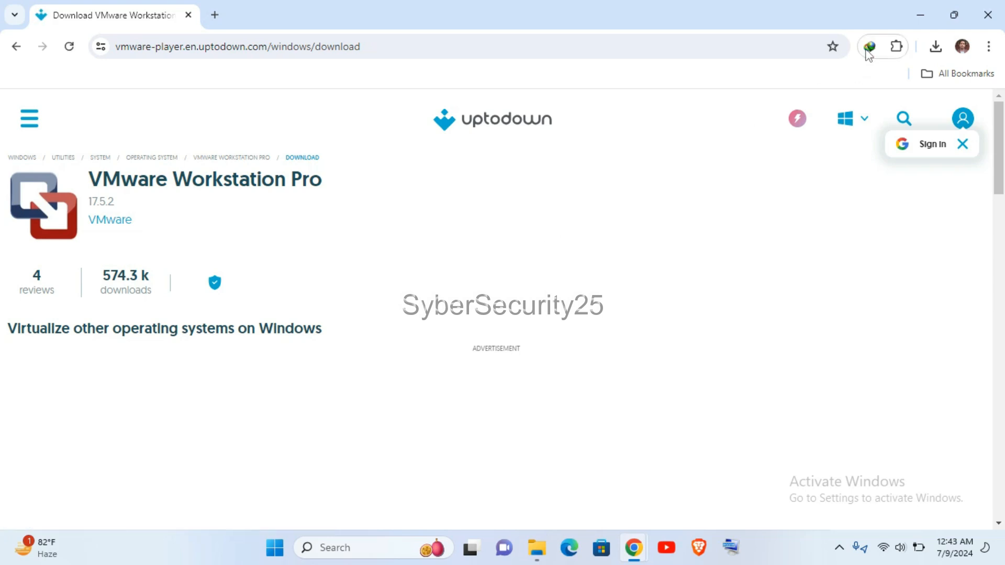
scroll(539, 273, "down", 10)
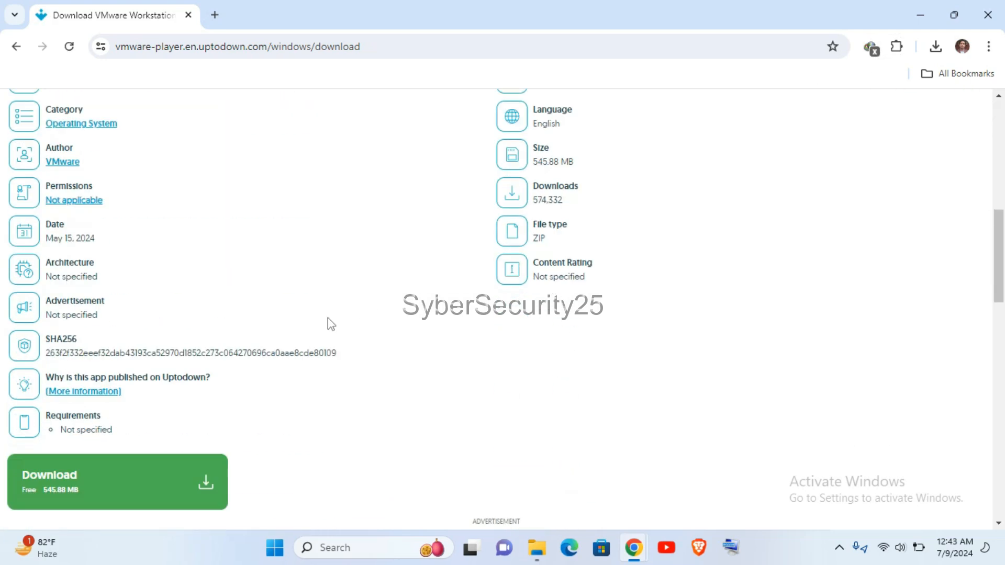
left_click(85, 495)
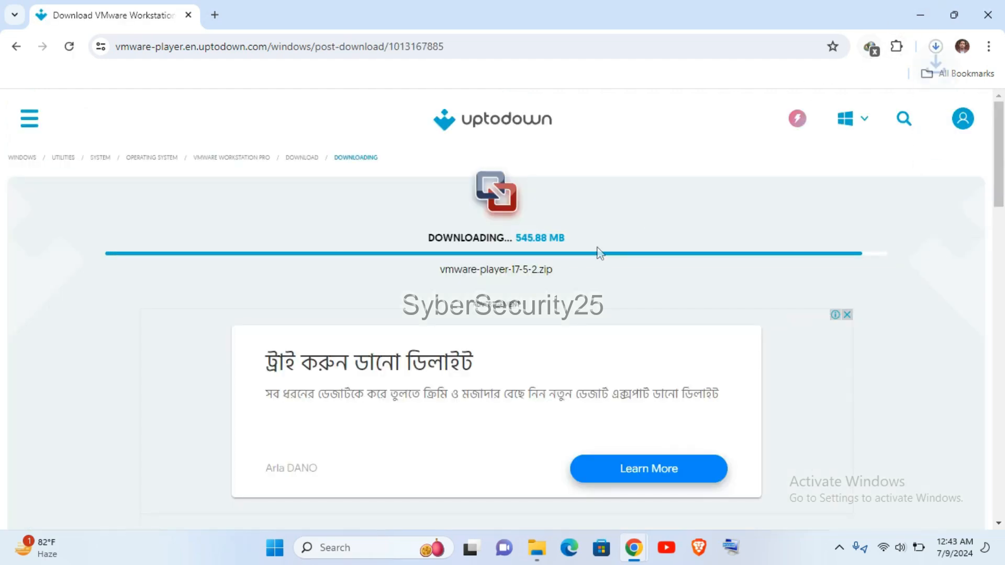
Pause the running vmware-player-17-5-2 (2).zip download and close the recent download history
left_click(935, 47)
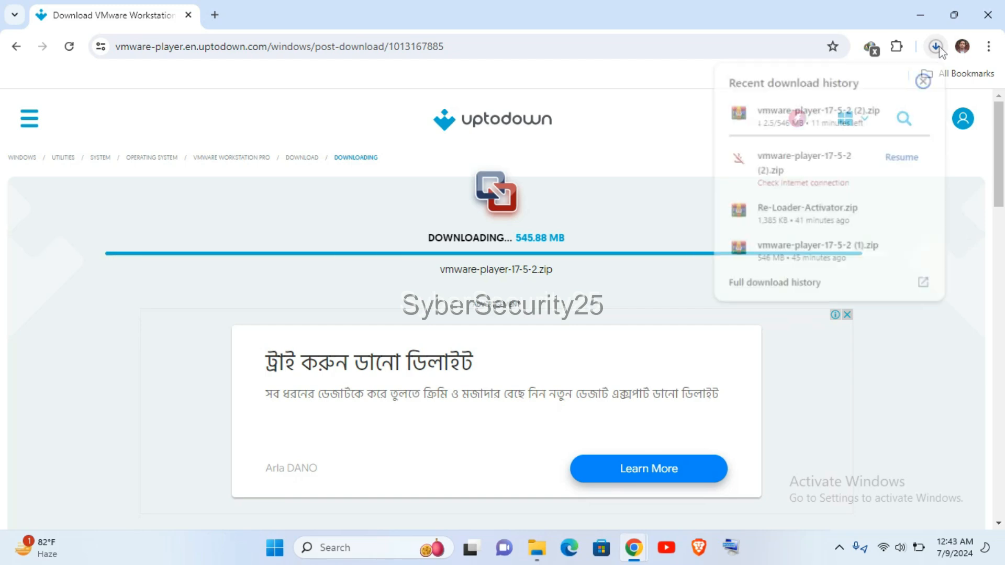
mouse_move(834, 112)
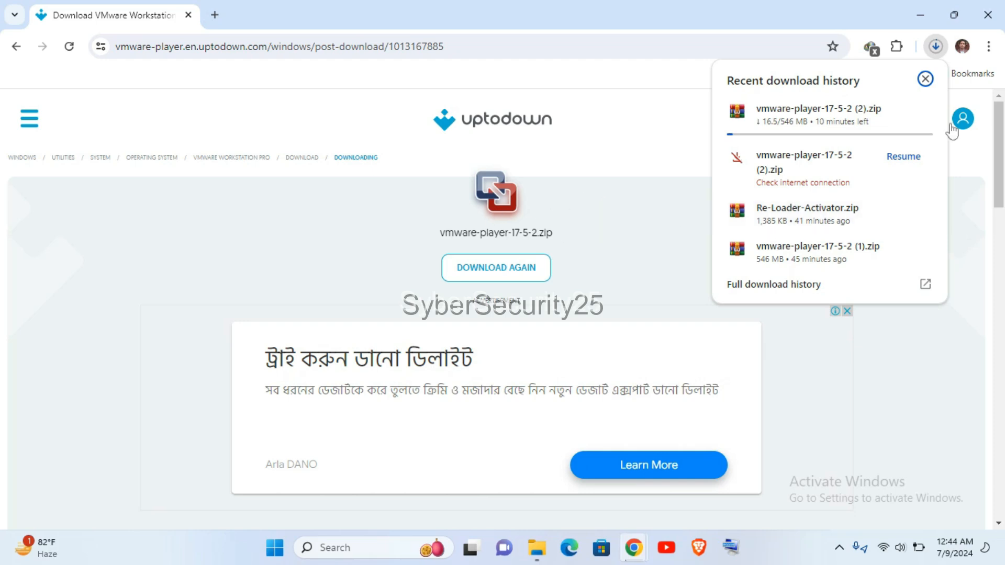
left_click(893, 116)
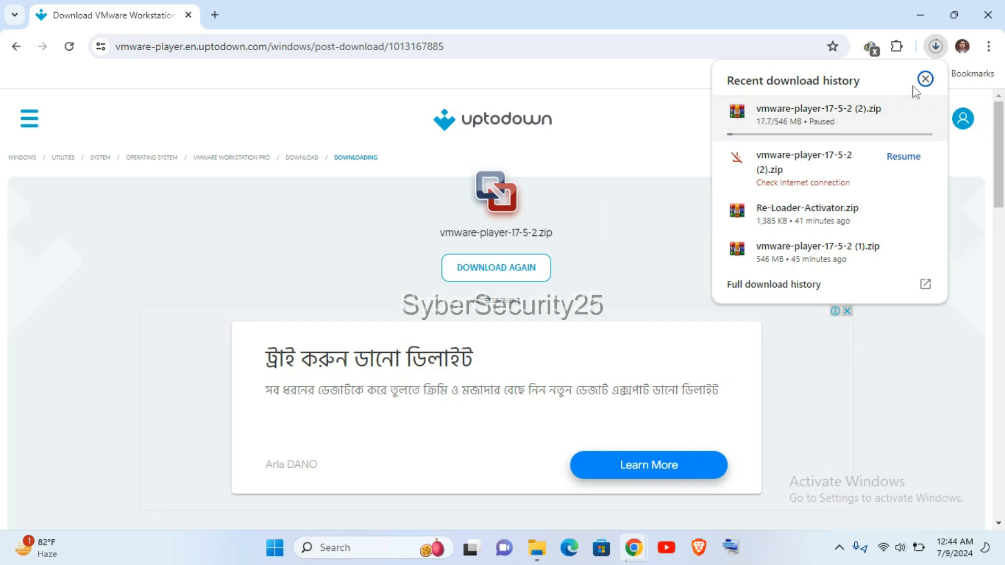
left_click(927, 79)
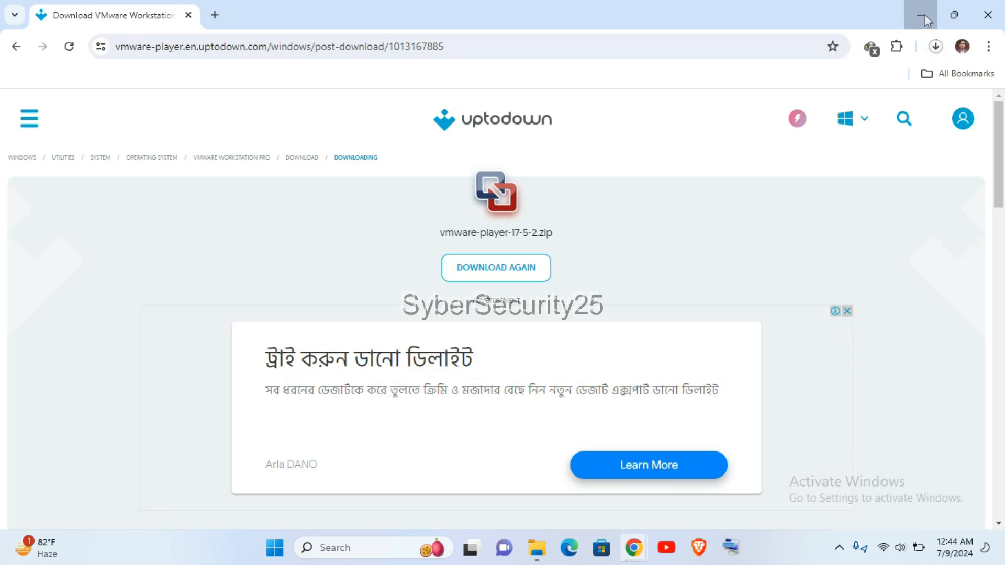
Minimize the browser, open the "Kali on vmware" desktop folder and select the vmware-player-17-5-2 ZIP archive
left_click(922, 14)
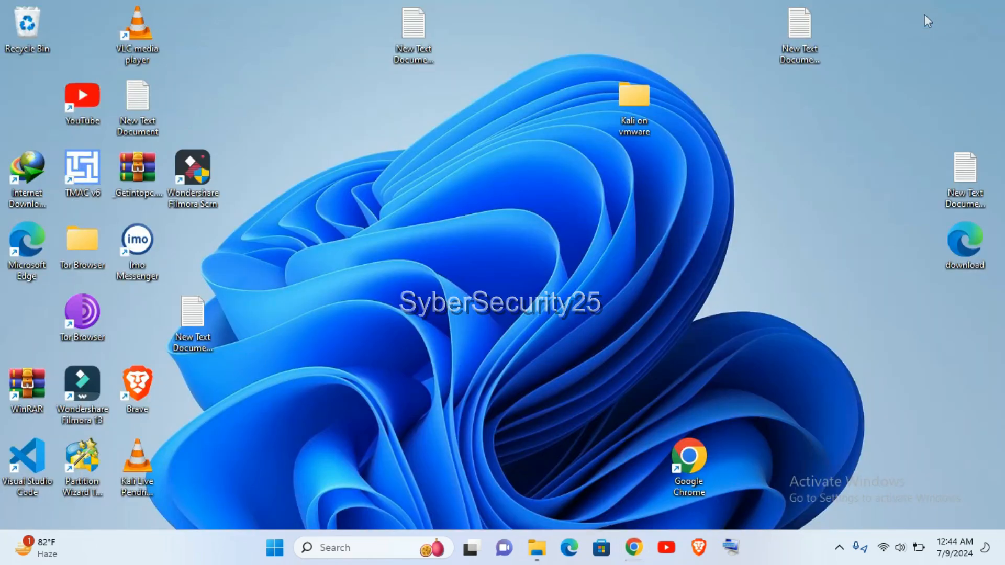
double_click(634, 100)
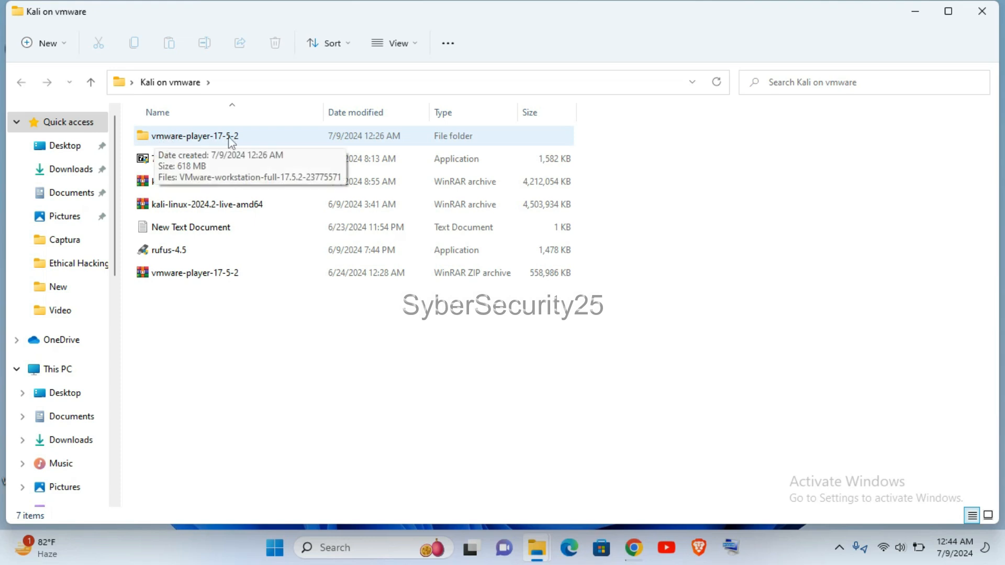
left_click(195, 275)
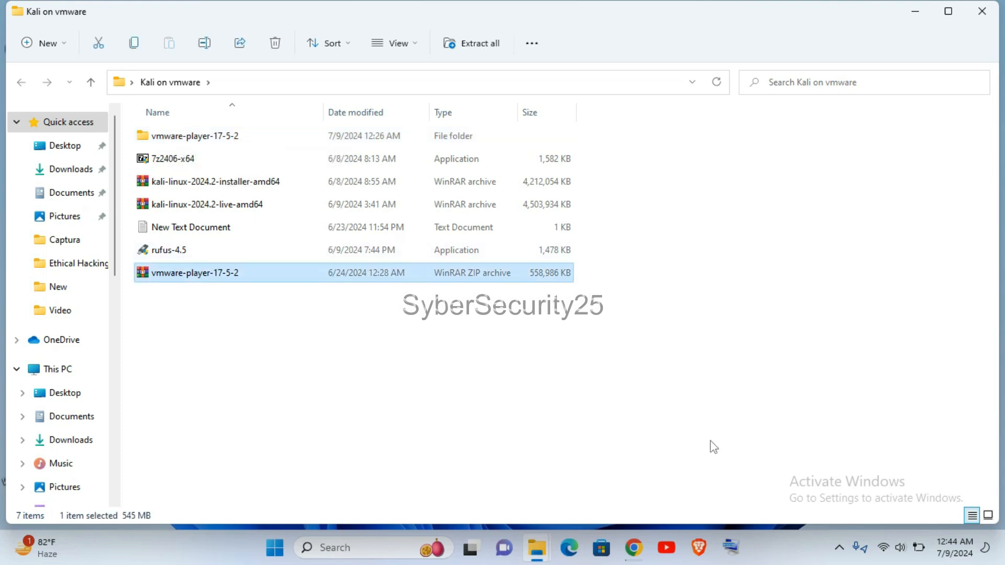
Switch back to the Chrome download page, review the recent download history and minimize the browser again
left_click(633, 547)
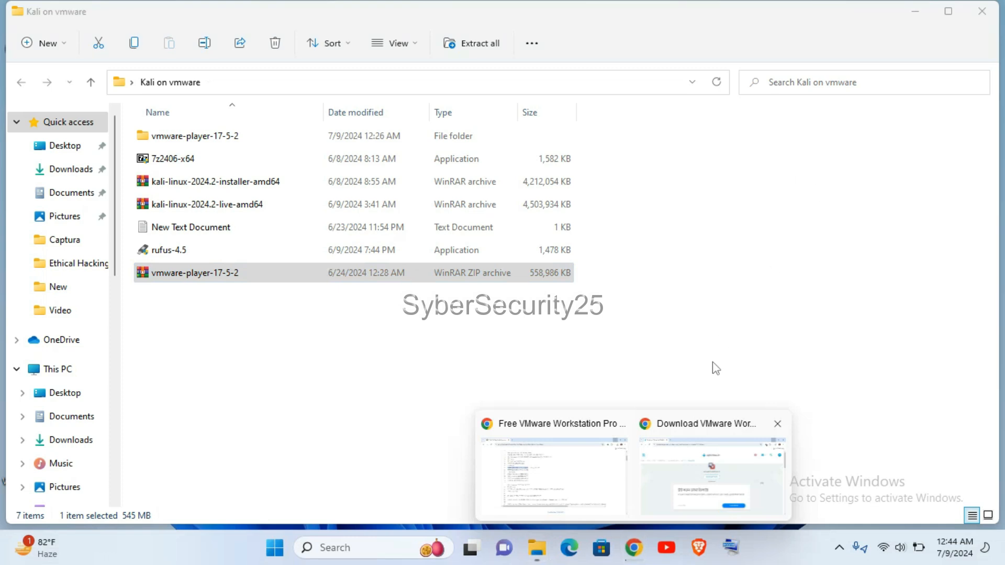
left_click(699, 450)
left_click(935, 46)
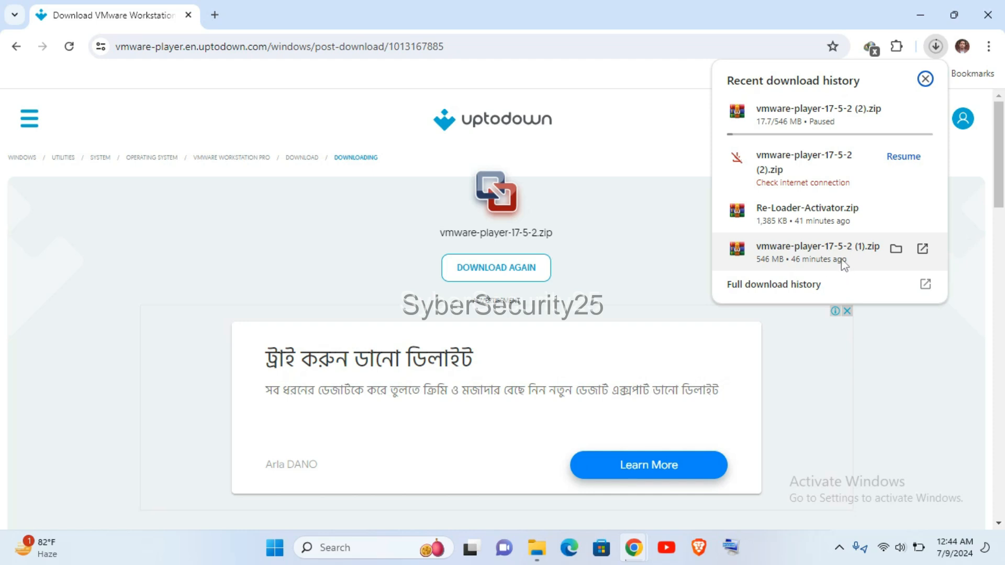
left_click(928, 21)
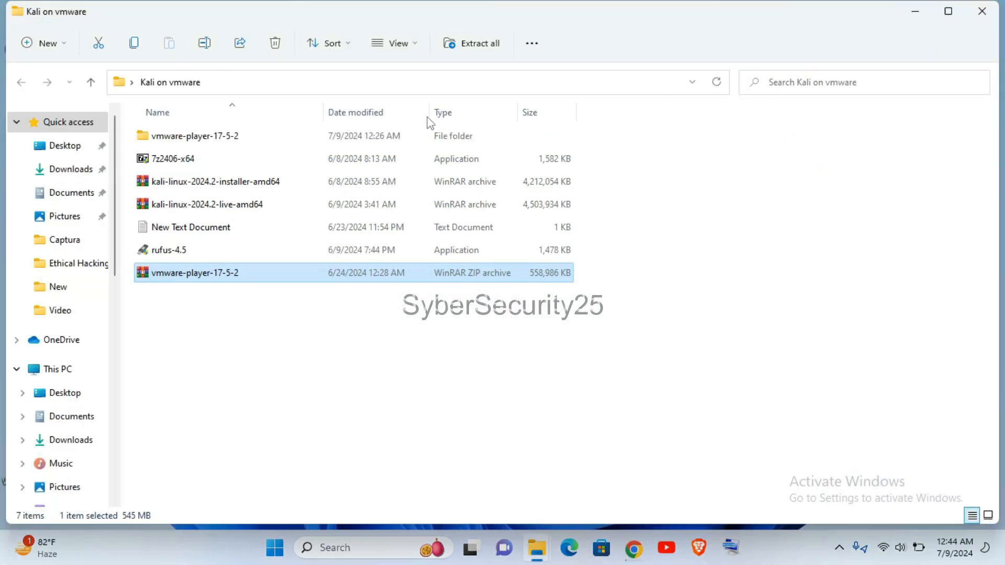
Delete the extracted vmware-player-17-5-2 folder from the "Kali on vmware" folder
left_click(207, 139)
right_click(205, 138)
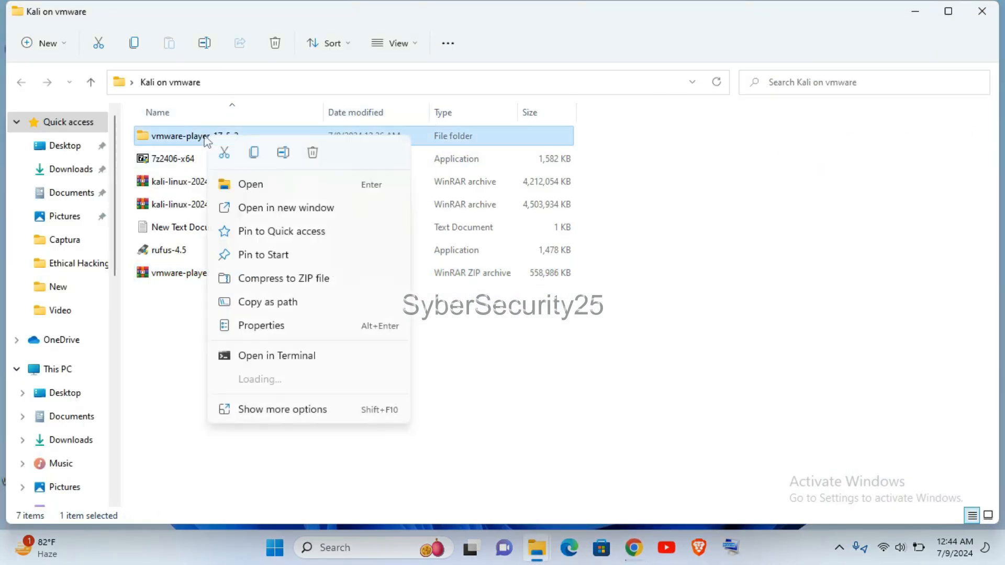
left_click(314, 151)
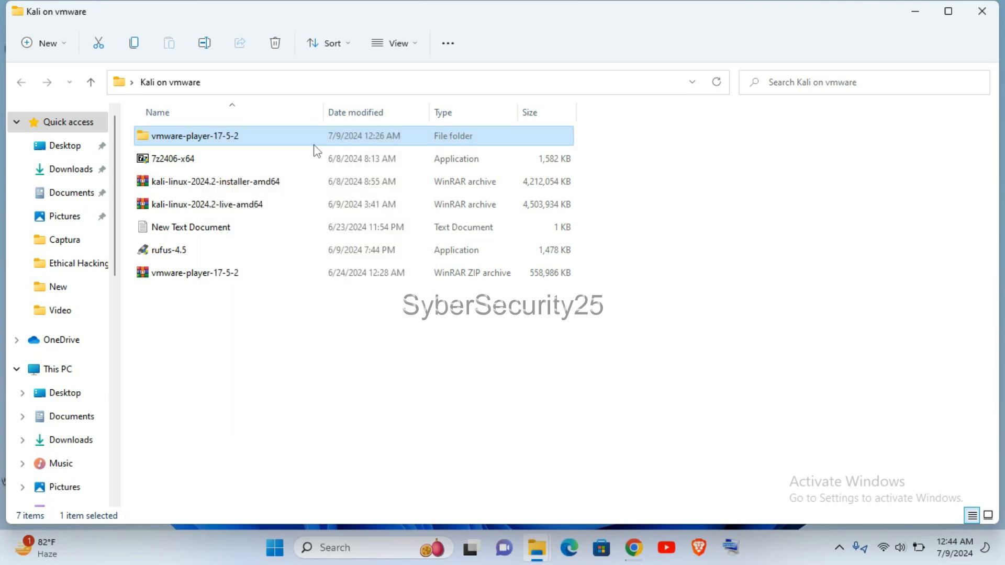
Extract the vmware-player-17-5-2 ZIP archive with WinRAR into a subfolder of the same name
left_click(190, 251)
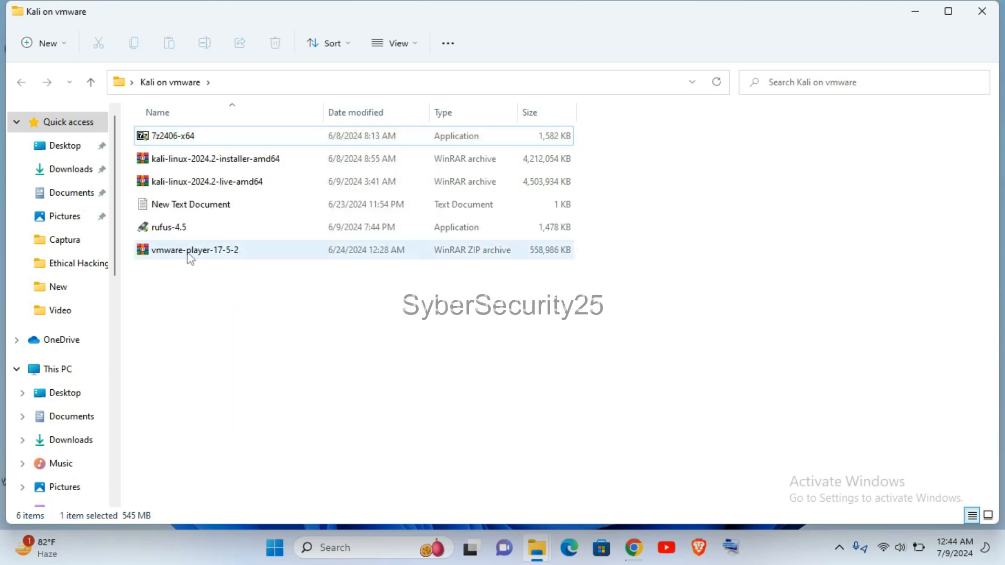
right_click(188, 252)
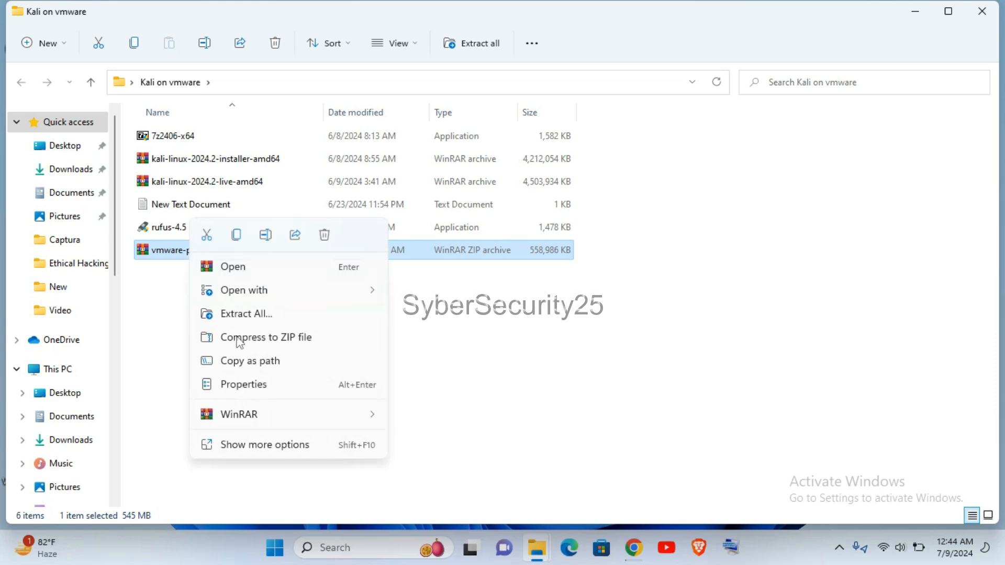
mouse_move(294, 422)
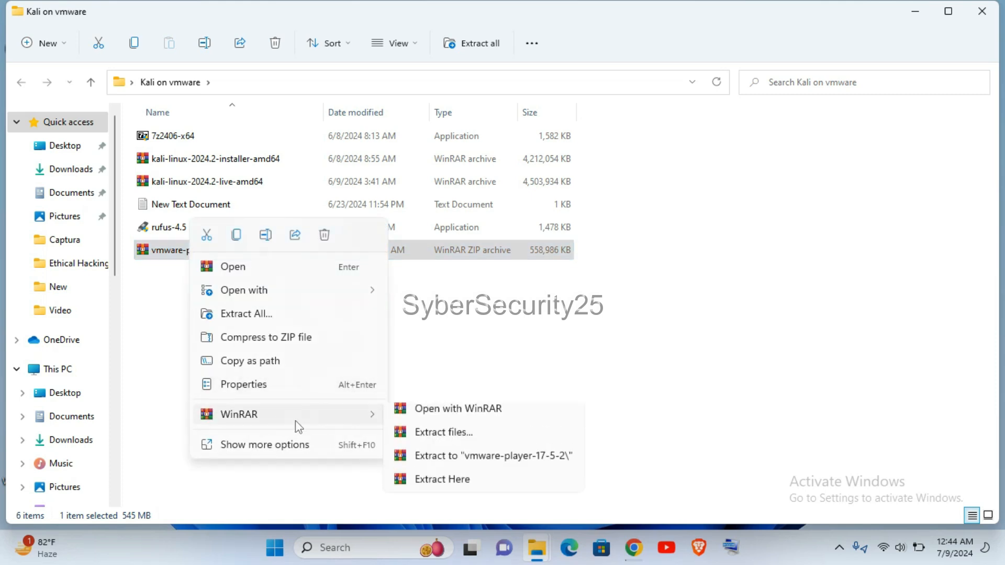
left_click(464, 463)
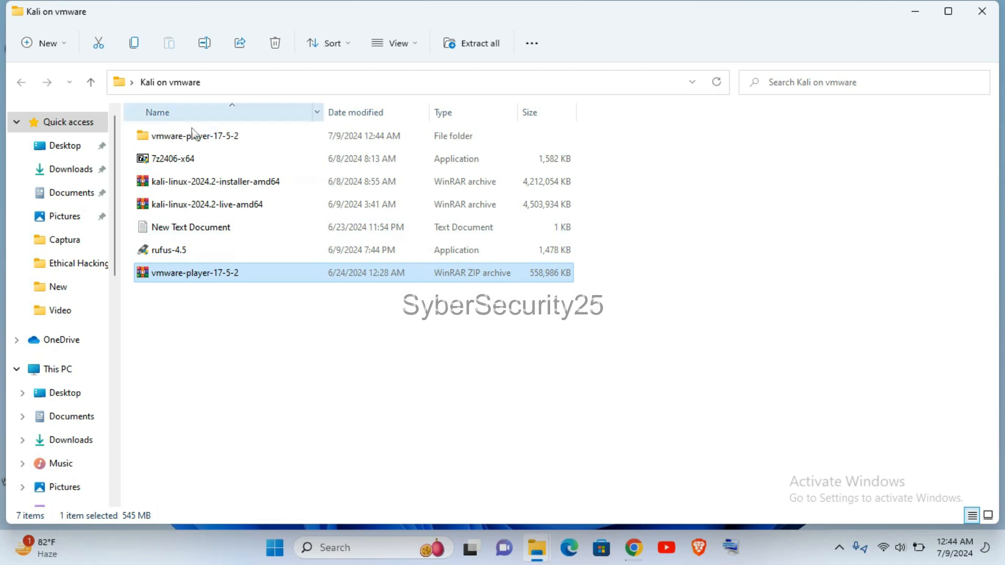
Open the extracted vmware-player-17-5-2 folder, launch the VMware-workstation-full-17.5.2-23775571 installer and bring its pending window forward
left_click(206, 137)
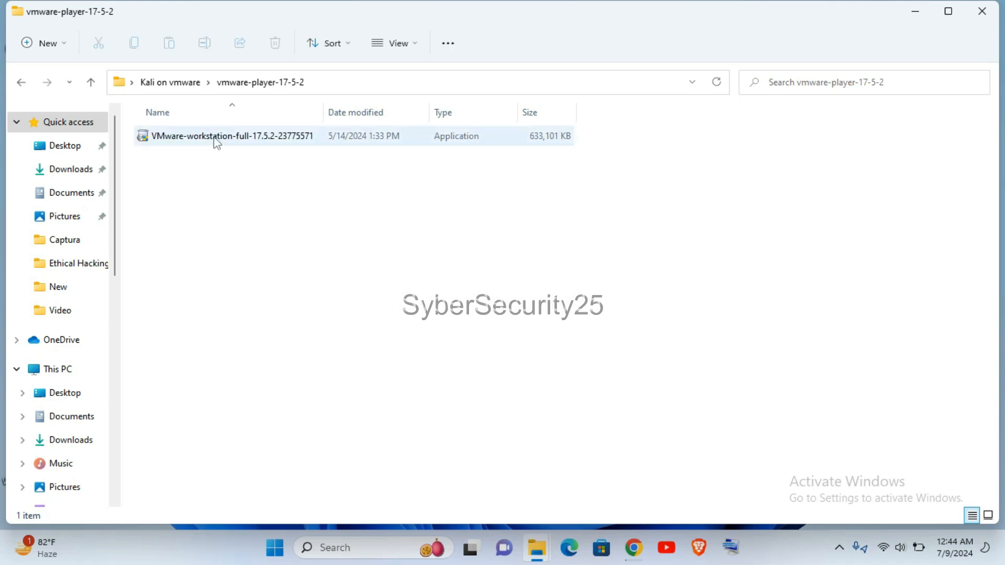
double_click(216, 137)
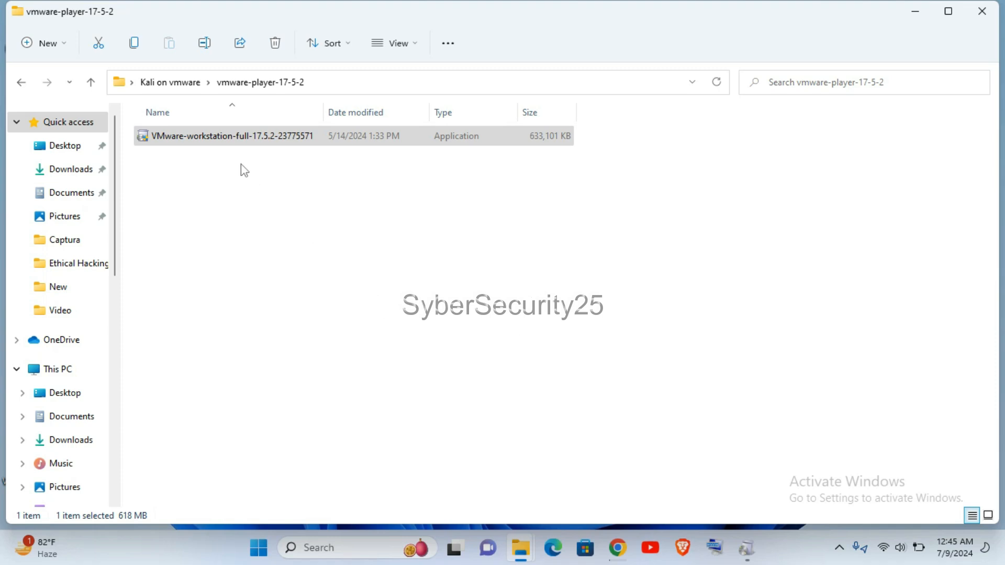
left_click(746, 548)
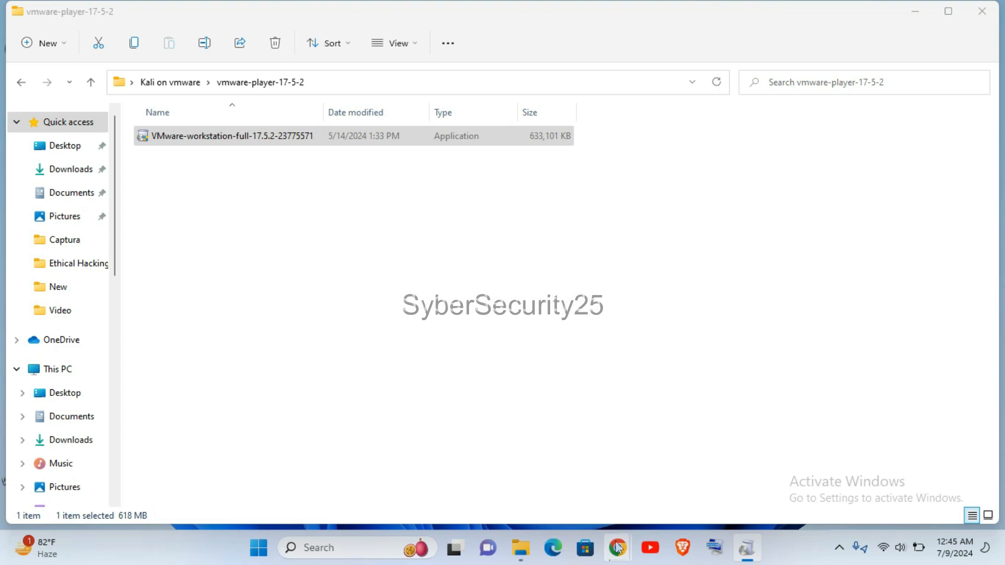
Close the Chrome window showing the "Free VMware Workstation Pro" page, leaving the Uptodown download window open
mouse_move(619, 548)
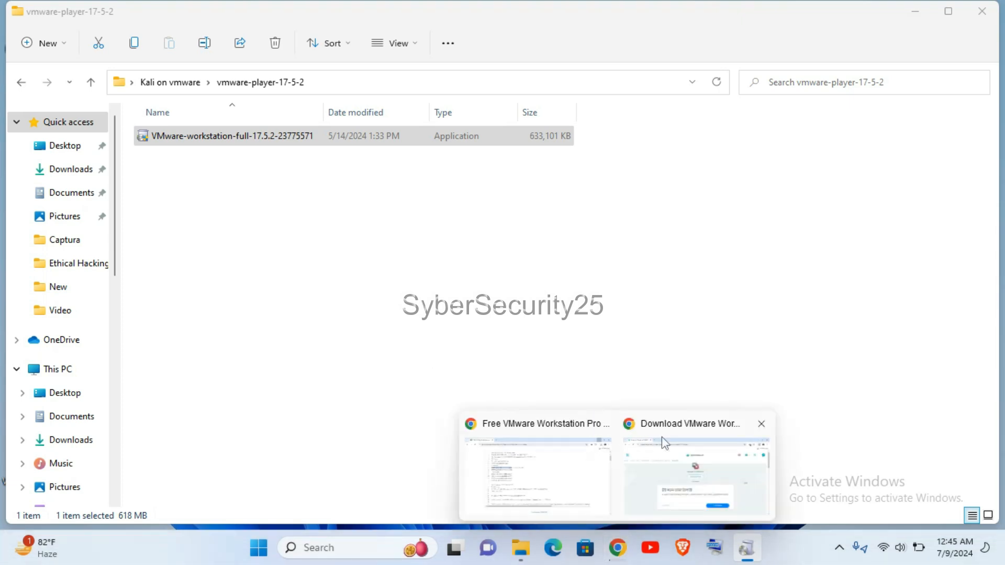
left_click(607, 426)
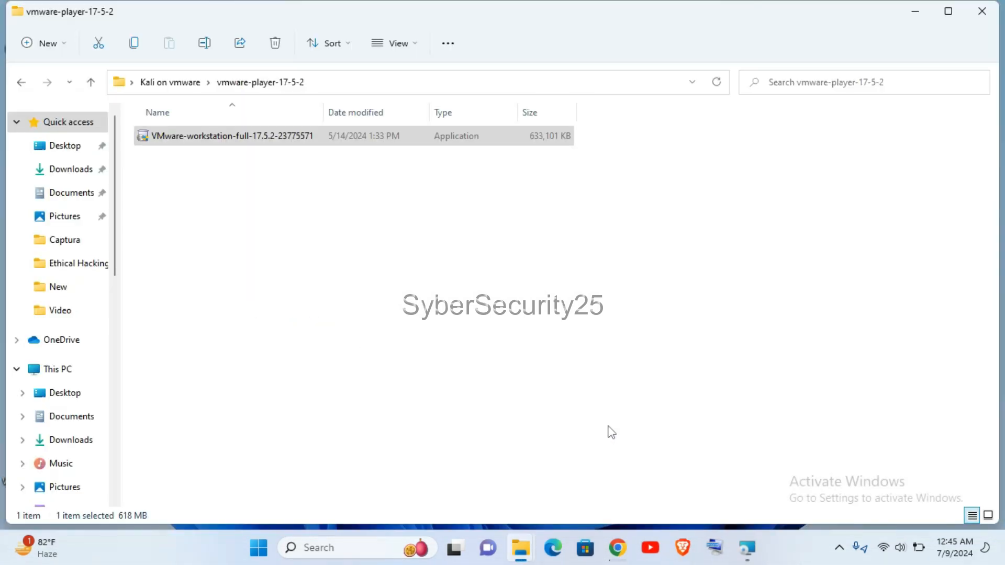
mouse_move(618, 547)
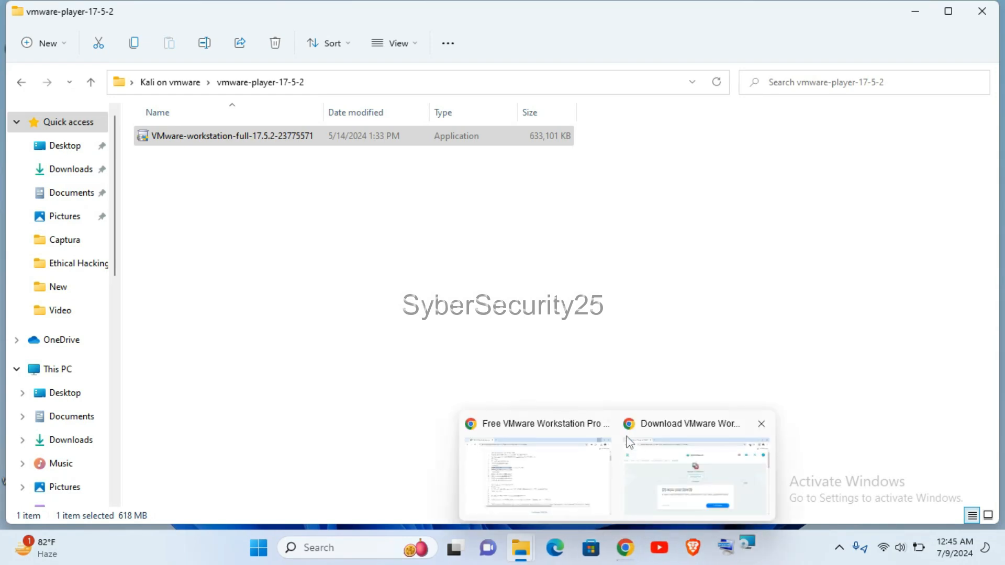
left_click(605, 428)
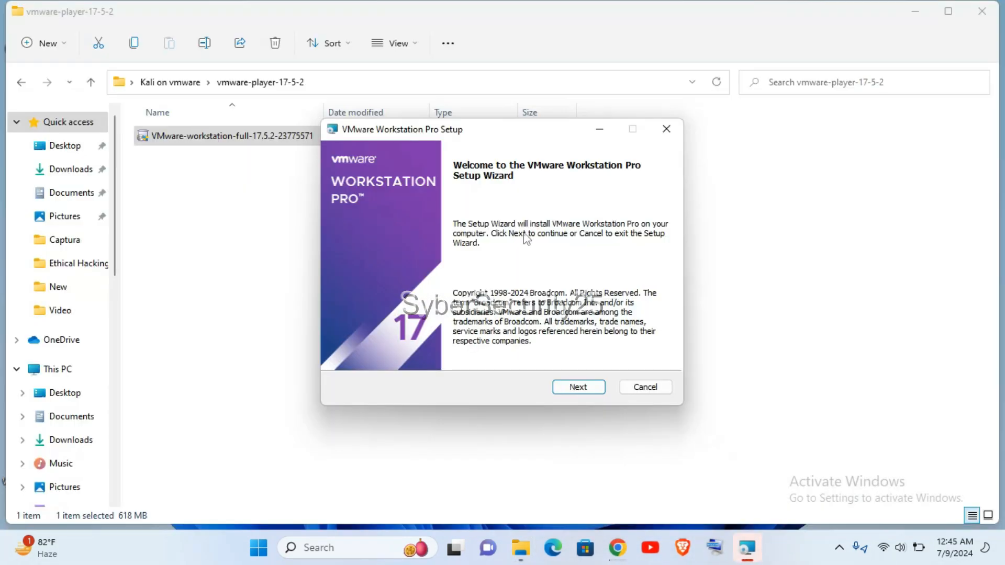
Start the VMware Workstation Pro setup wizard and accept the terms of the End-User License Agreement
left_click(578, 390)
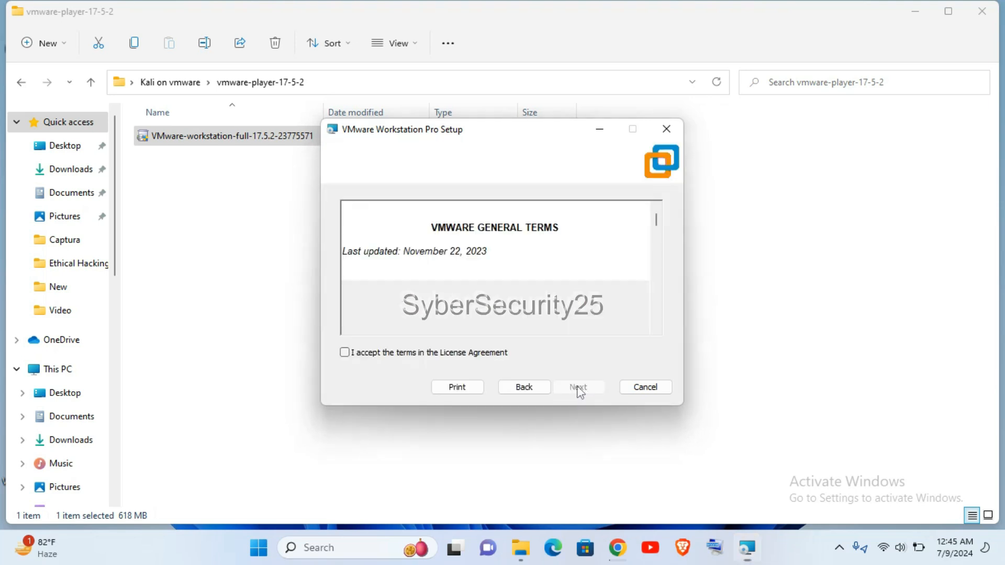
left_click(361, 356)
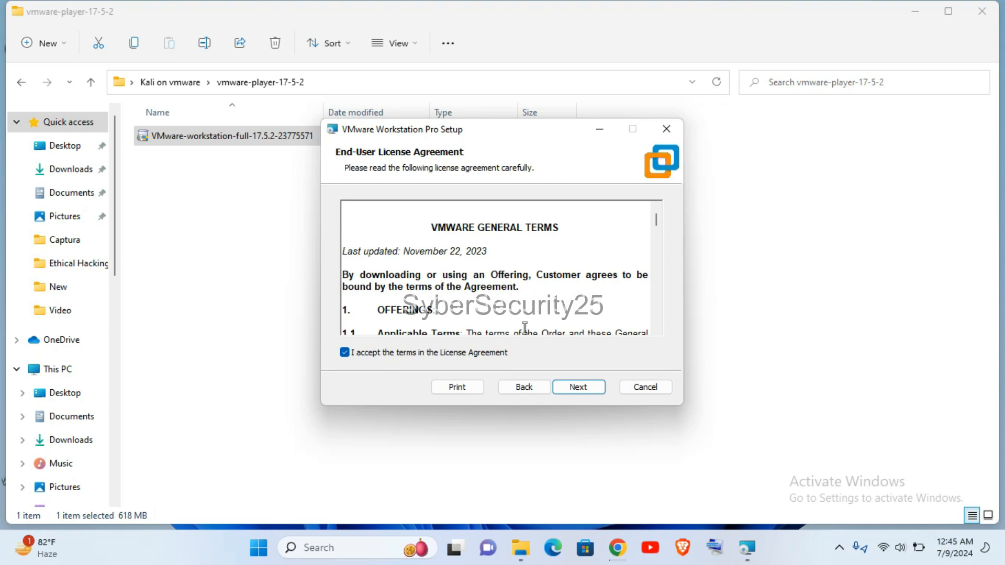
left_click(580, 388)
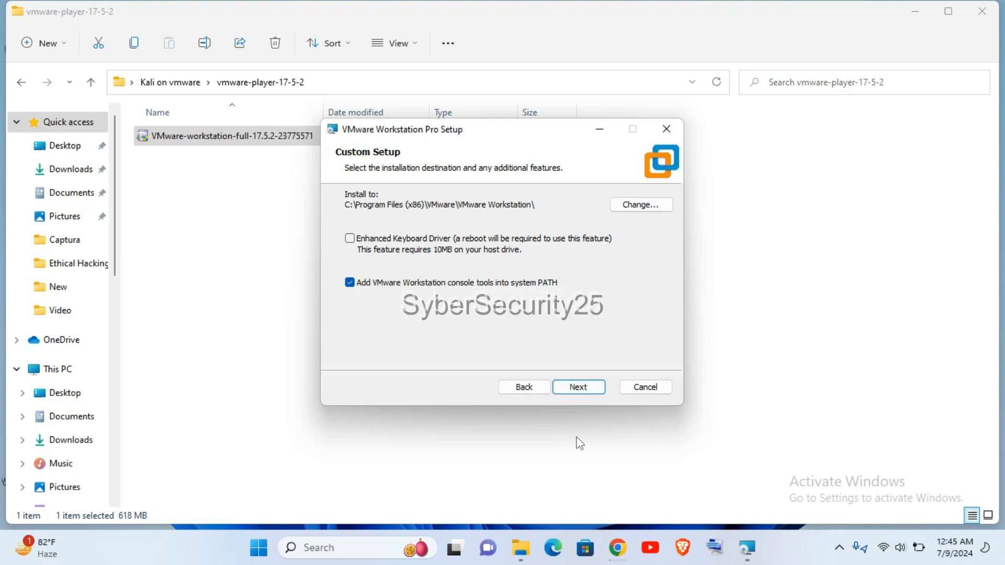
Keep the default destination, user experience and shortcut options in the setup wizard and start the VMware Workstation Pro installation
left_click(586, 389)
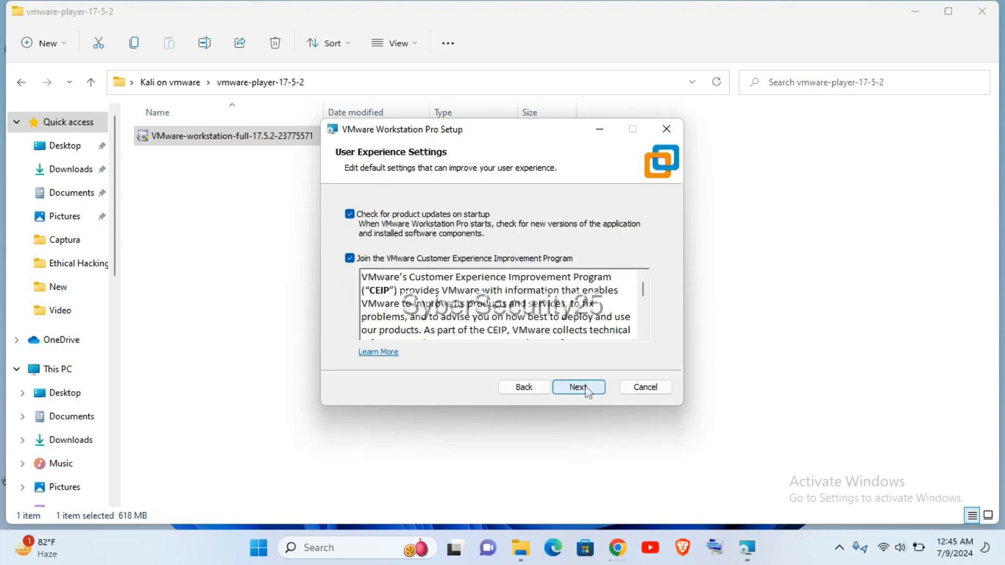
left_click(586, 390)
left_click(587, 390)
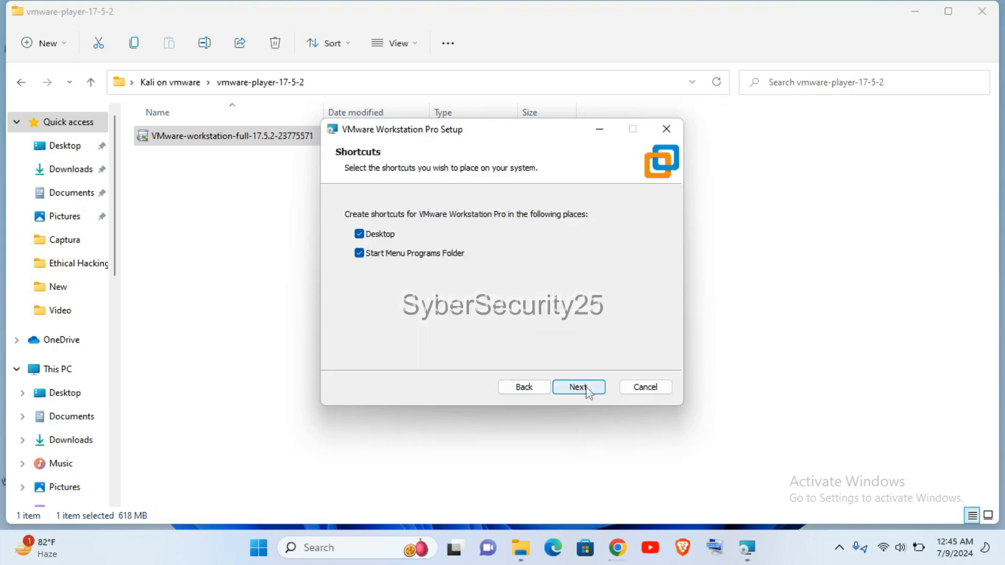
left_click(575, 388)
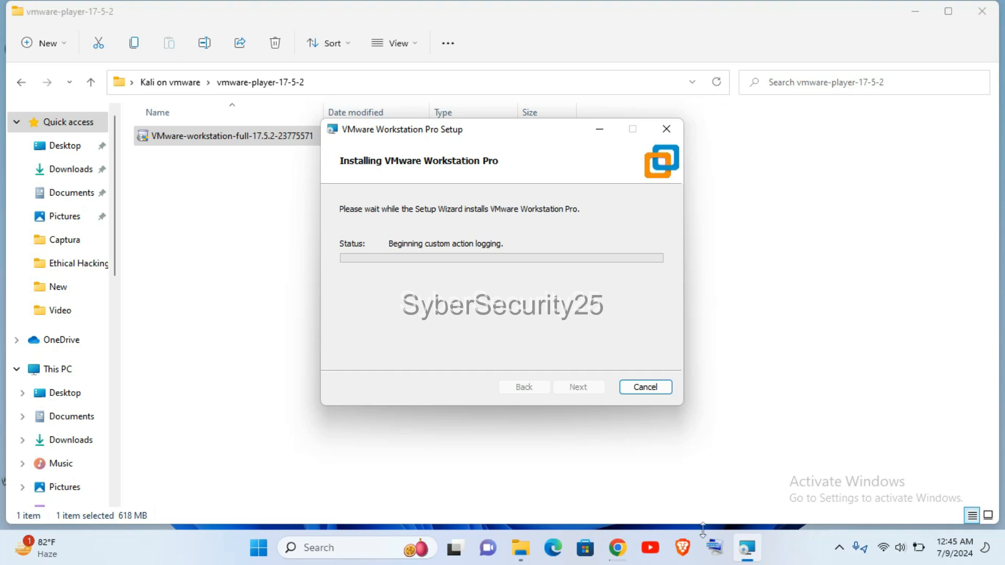
Switch to Chrome and search Google in a new tab for "vmware workstation 17 pro license key github"
mouse_move(617, 550)
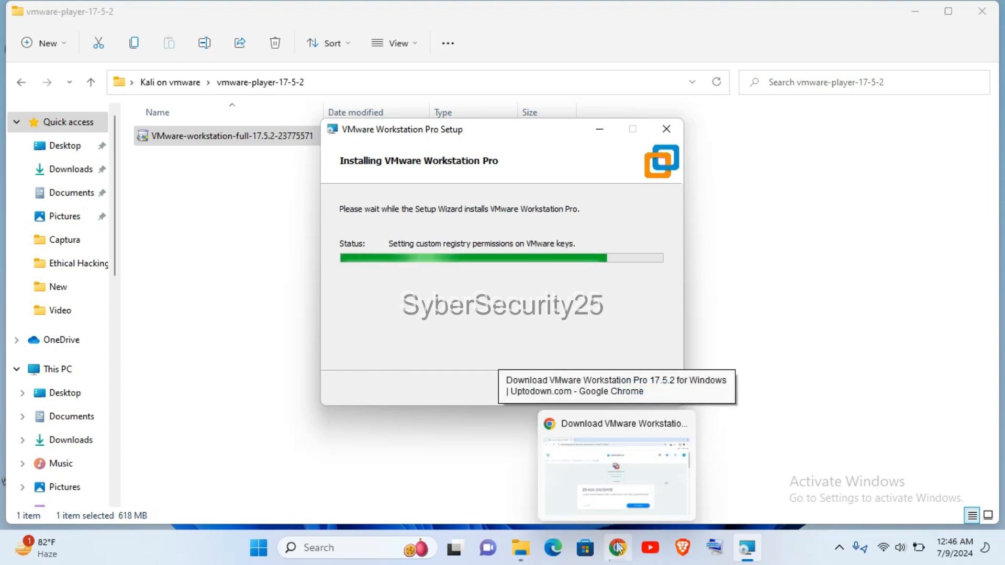
left_click(618, 548)
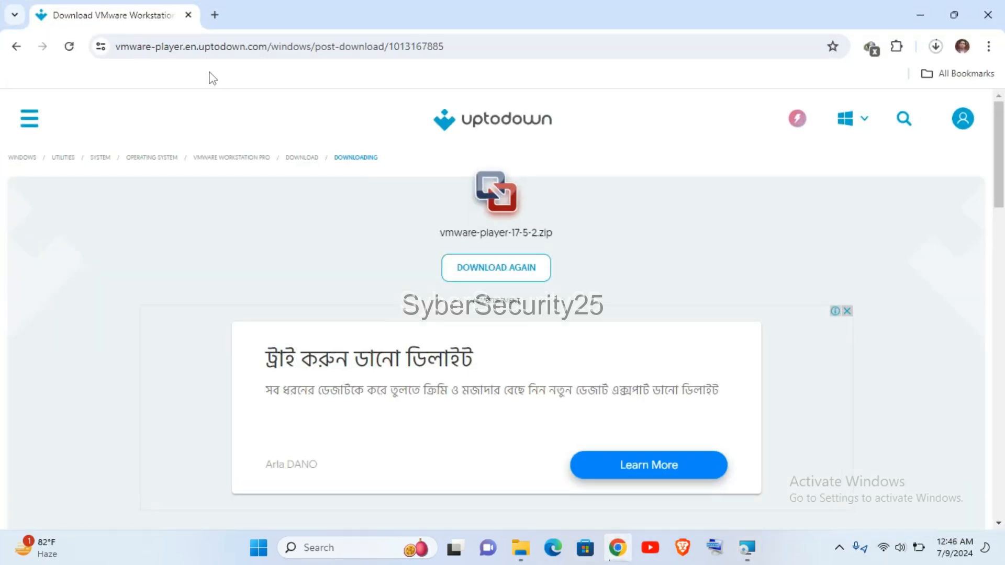
left_click(214, 15)
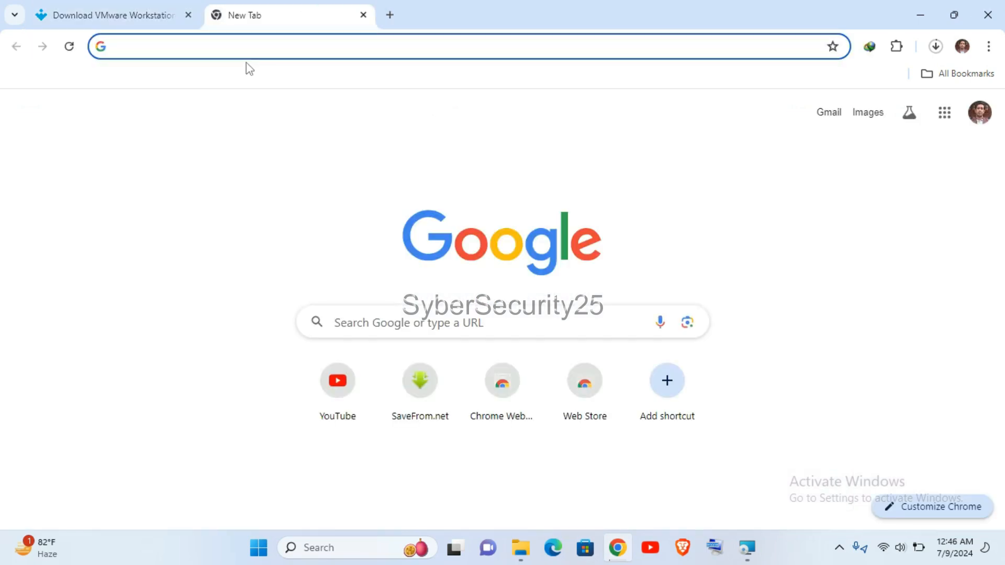
type("vmware workstation 17 pro uptodown")
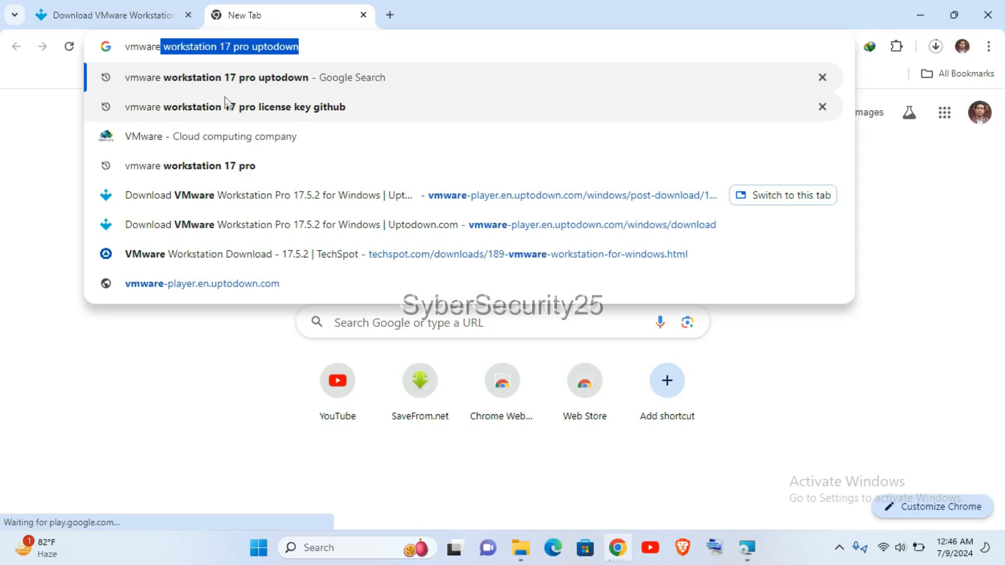
left_click(240, 116)
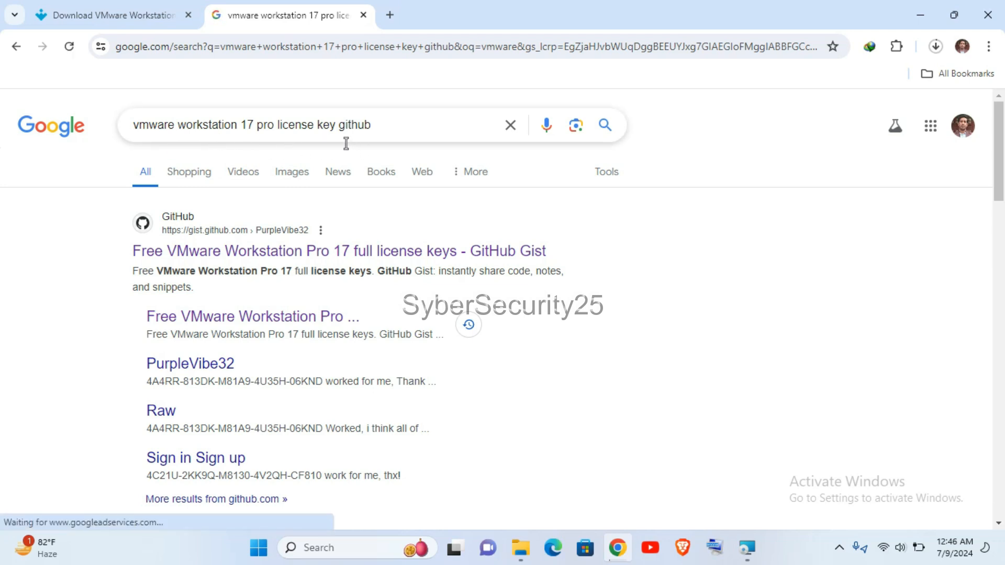
left_click_drag(336, 134, 377, 150)
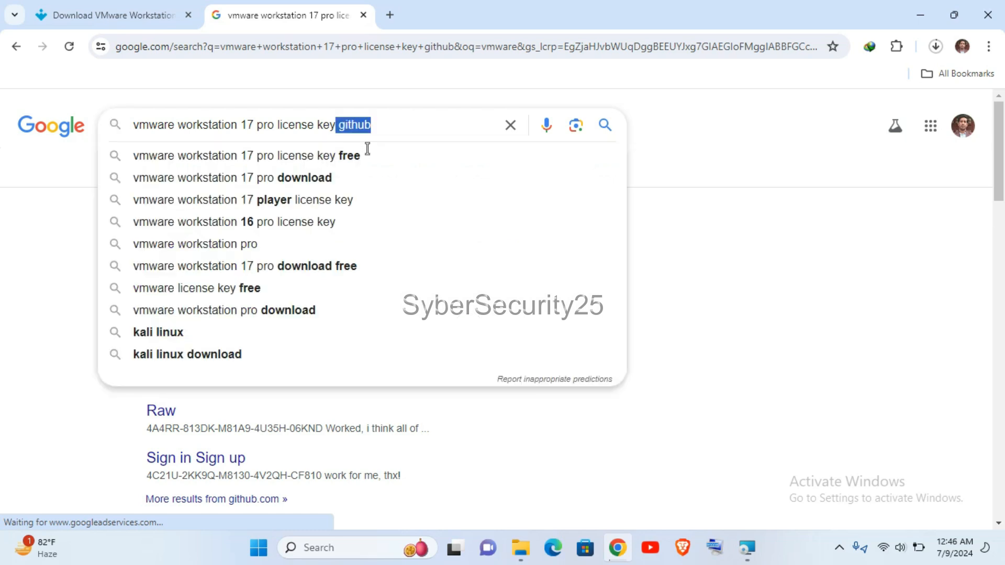
key("Right")
key("shift+Right")
key("shift+Right")
key("shift+Right")
key("shift+Right")
key("shift+Right")
key("shift+Right")
key("shift+Right")
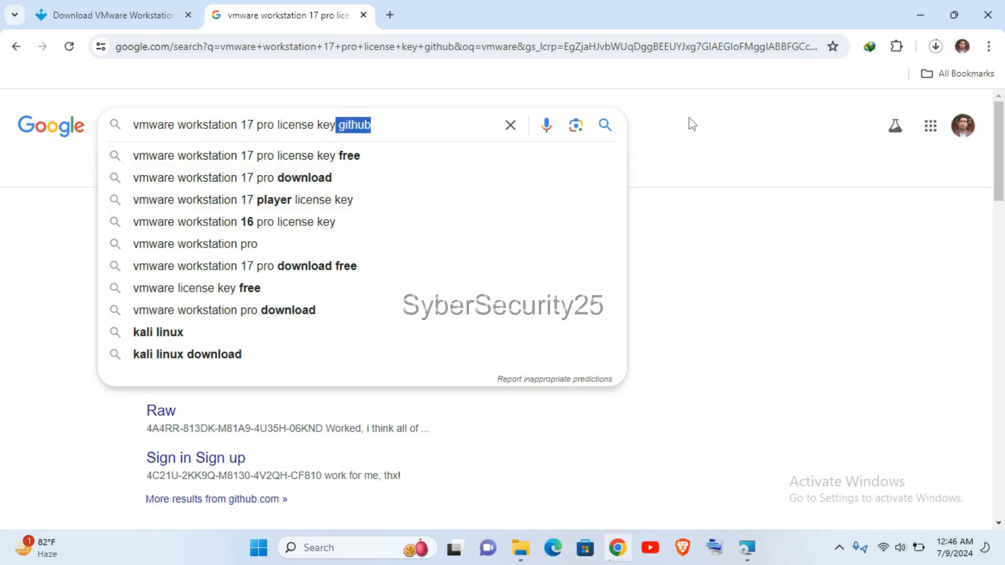
left_click(716, 121)
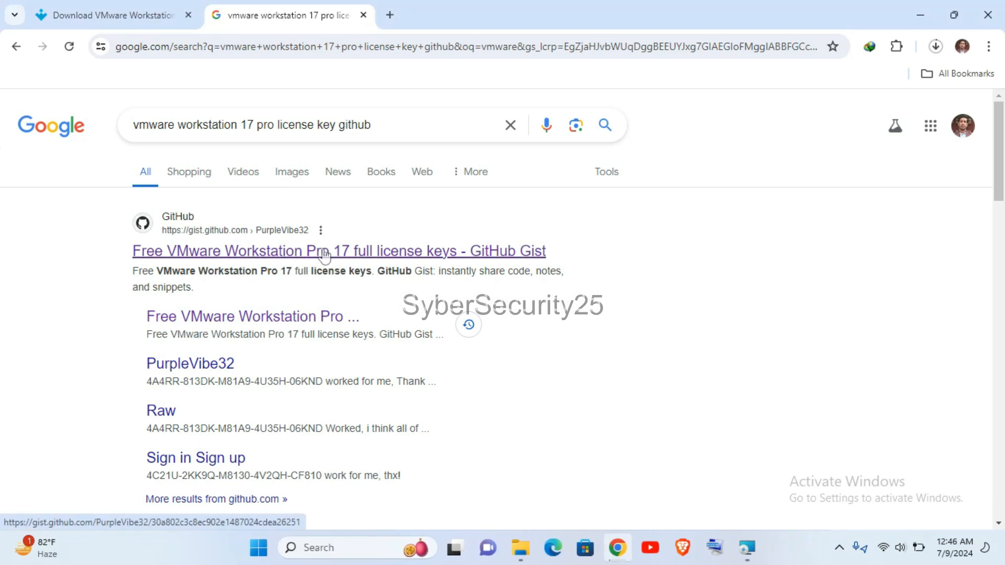
Open the "Free VMware Workstation Pro 17 full license keys" GitHub Gist result and view its list of keys
left_click(415, 256)
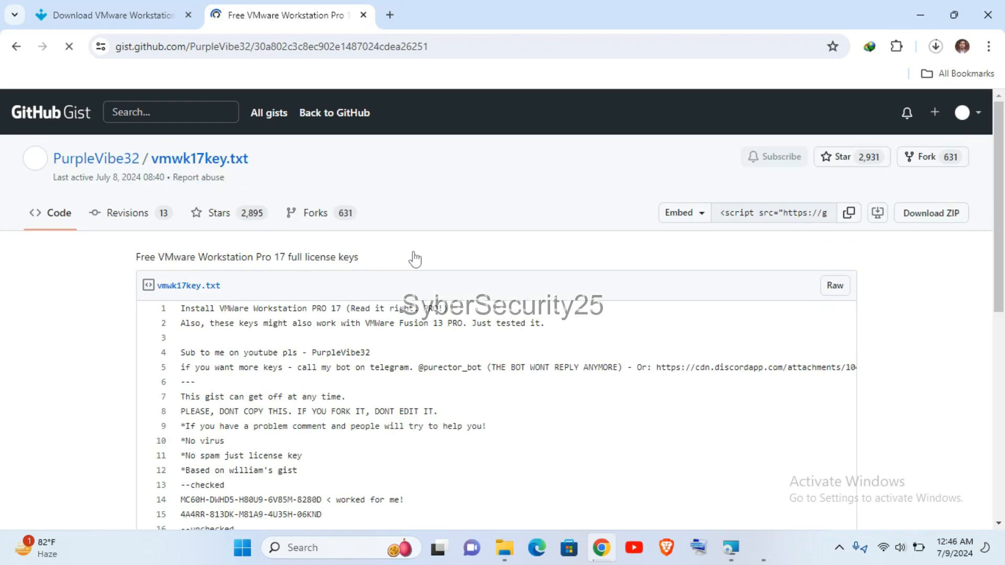
scroll(512, 272, "down", 5)
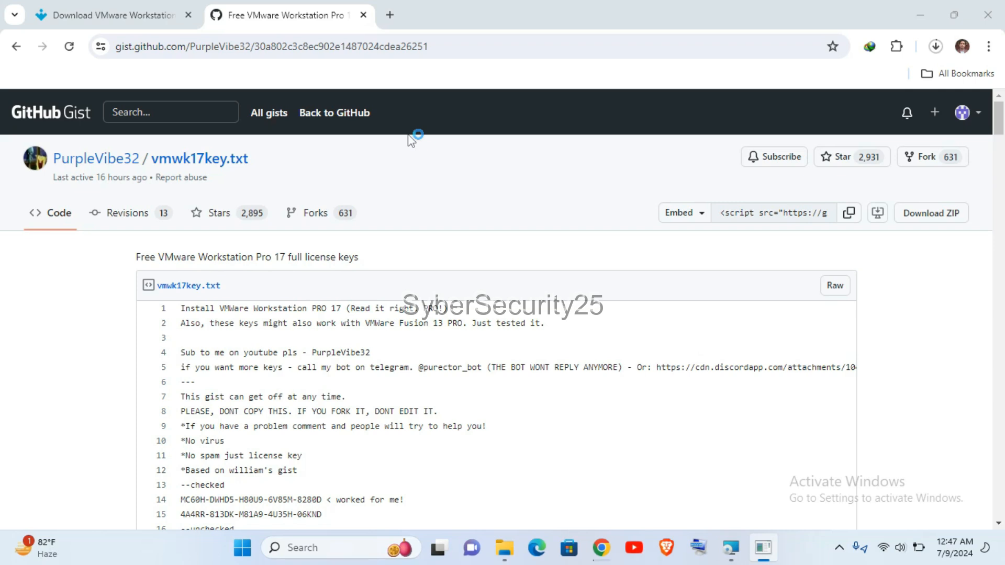
scroll(408, 135, "down", 3)
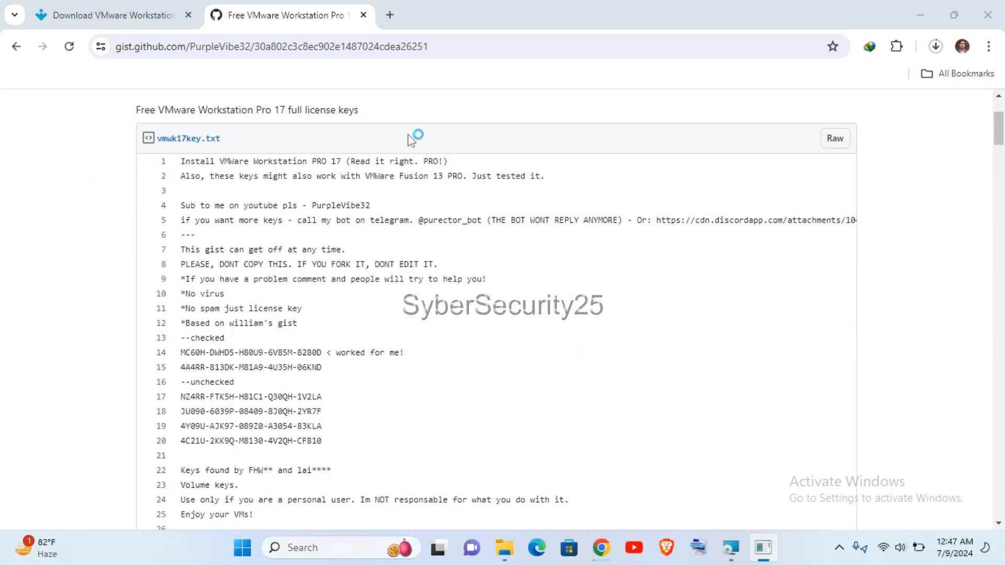
scroll(407, 134, "up", 3)
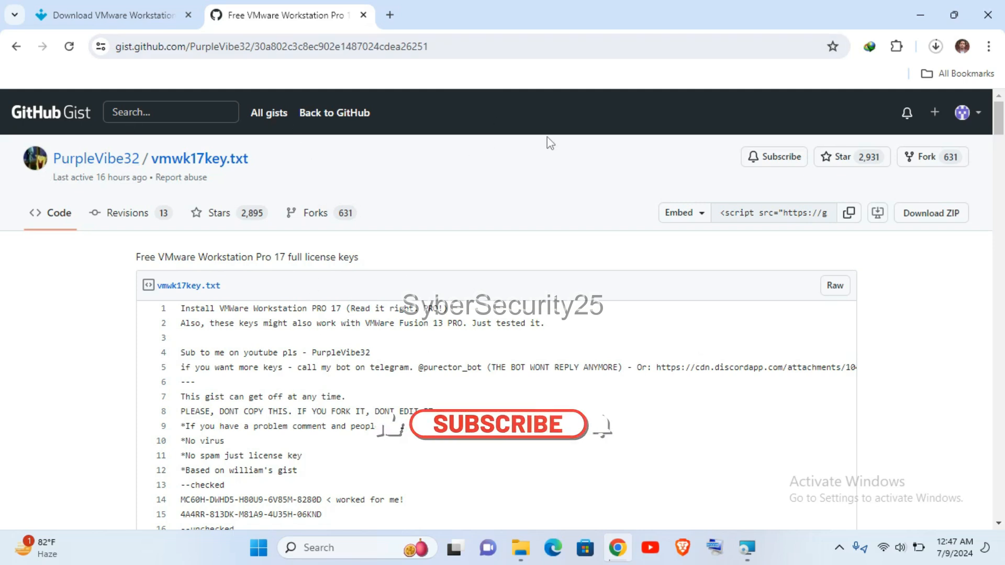
scroll(460, 340, "down", 4)
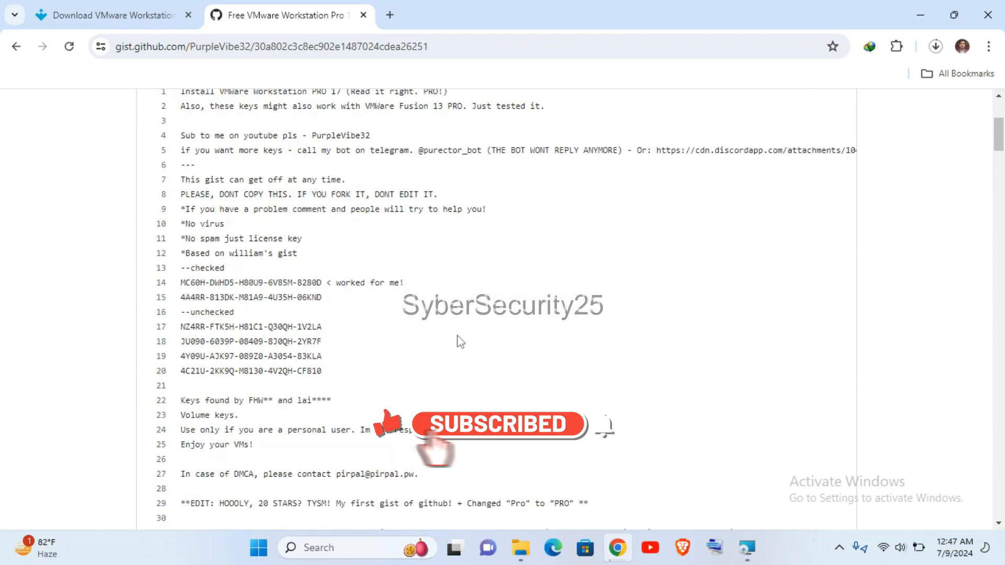
Select and copy the first license key listed under "--checked" in vmwk17key.txt
left_click_drag(181, 281, 330, 299)
left_click(505, 276)
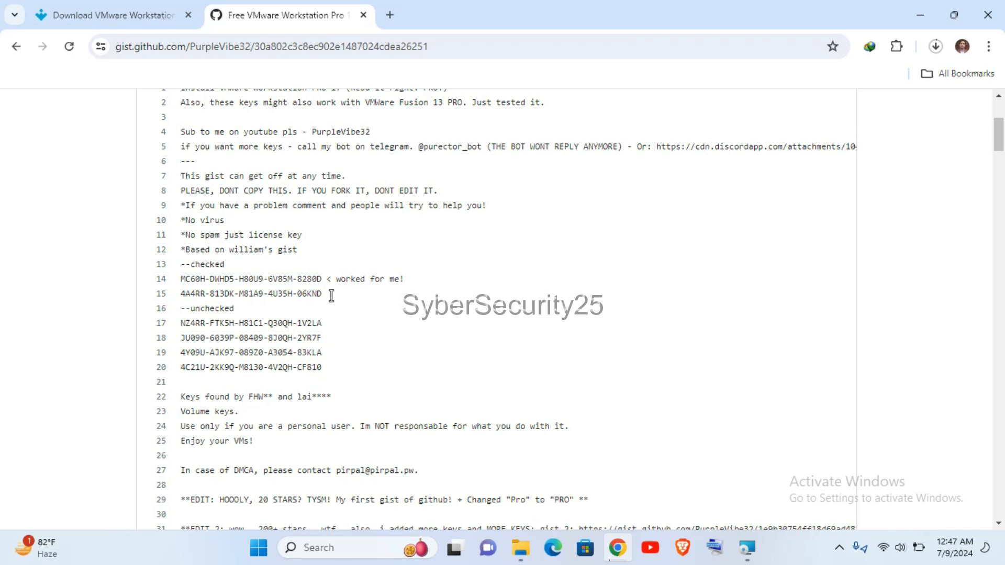
left_click_drag(340, 300, 177, 286)
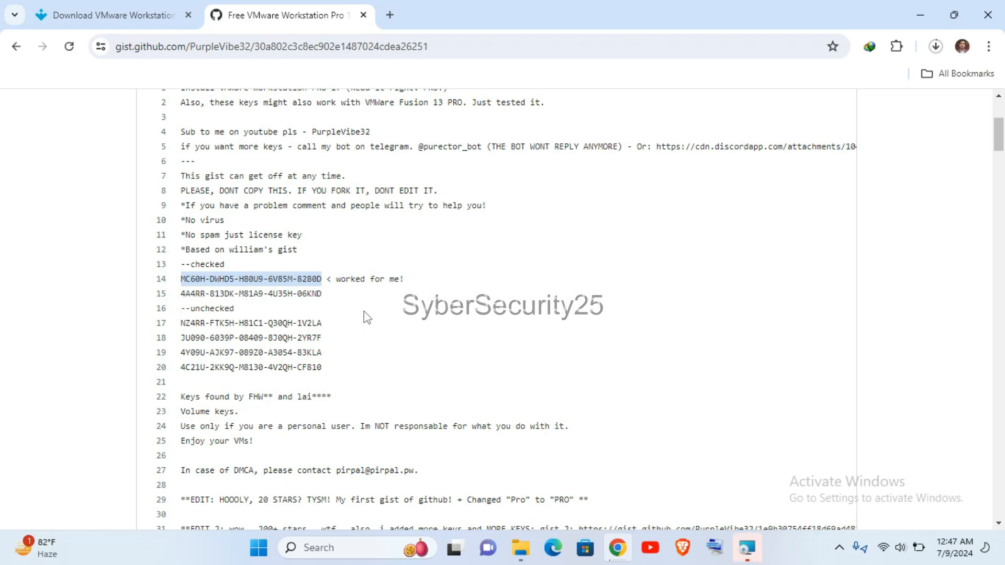
right_click(282, 298)
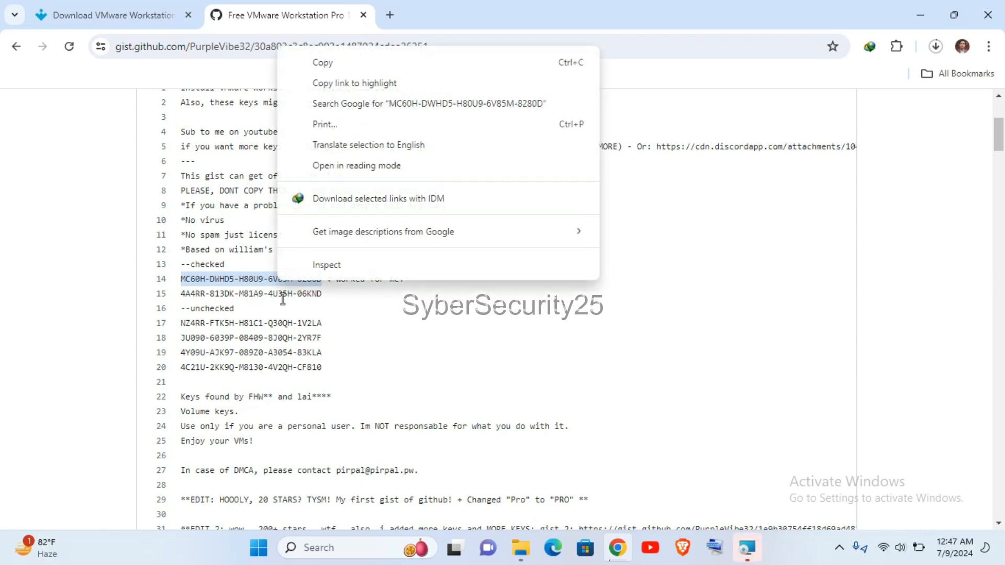
left_click(322, 62)
Switch back to the VMware Workstation Pro Setup window and finish the wizard without entering a license key
left_click(747, 548)
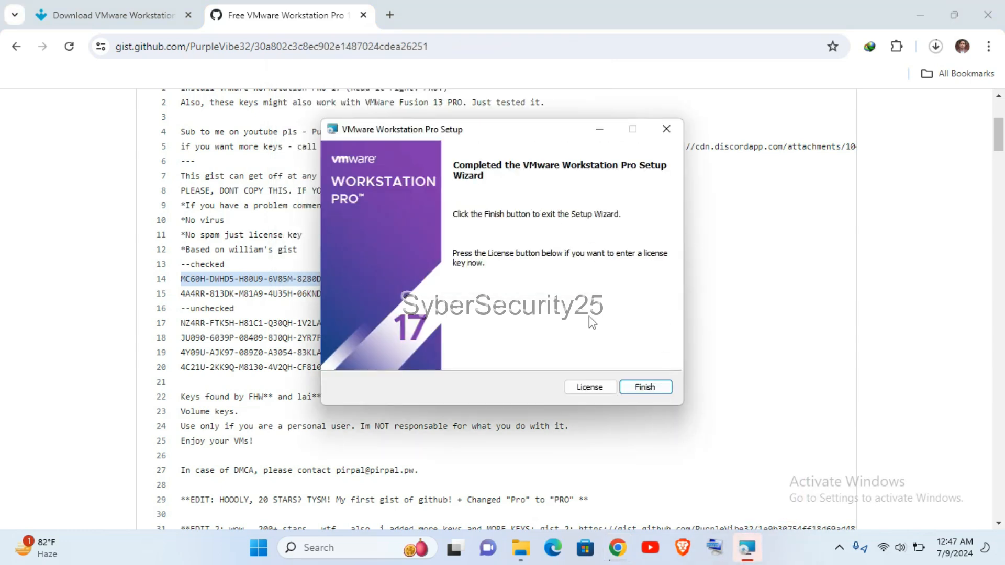
left_click(645, 387)
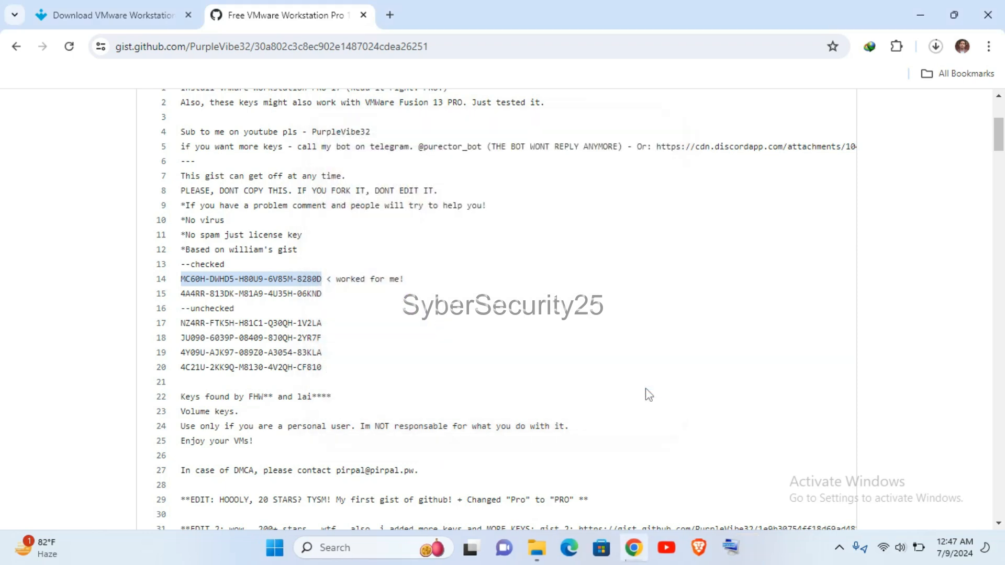
Minimize the Chrome and File Explorer windows to reach the desktop and refresh it
left_click(920, 14)
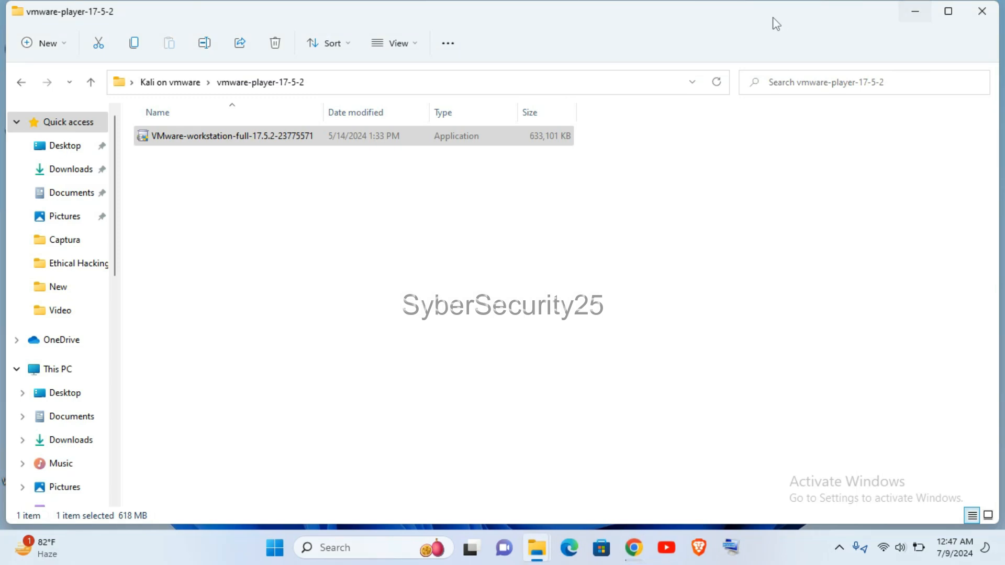
left_click(904, 13)
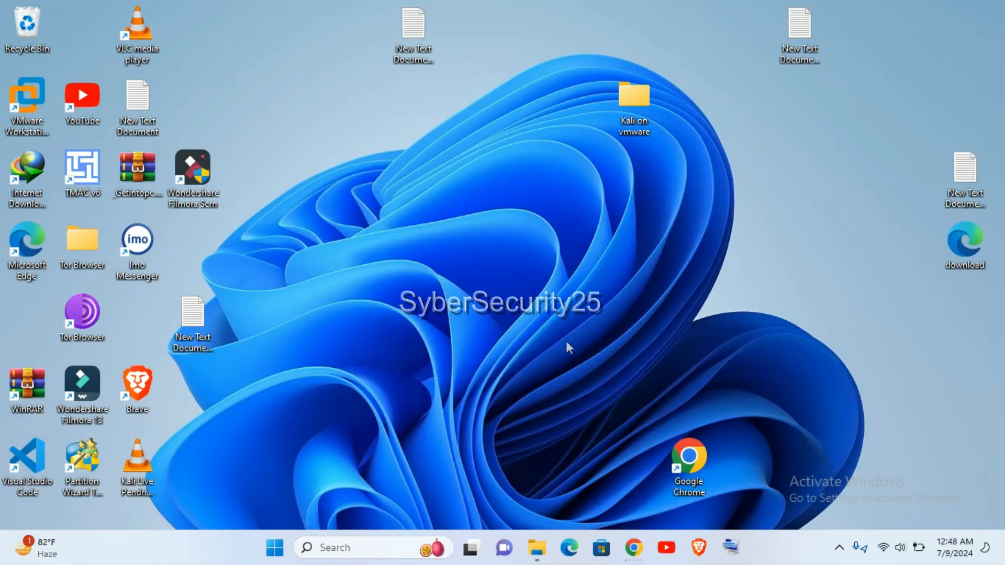
right_click(471, 178)
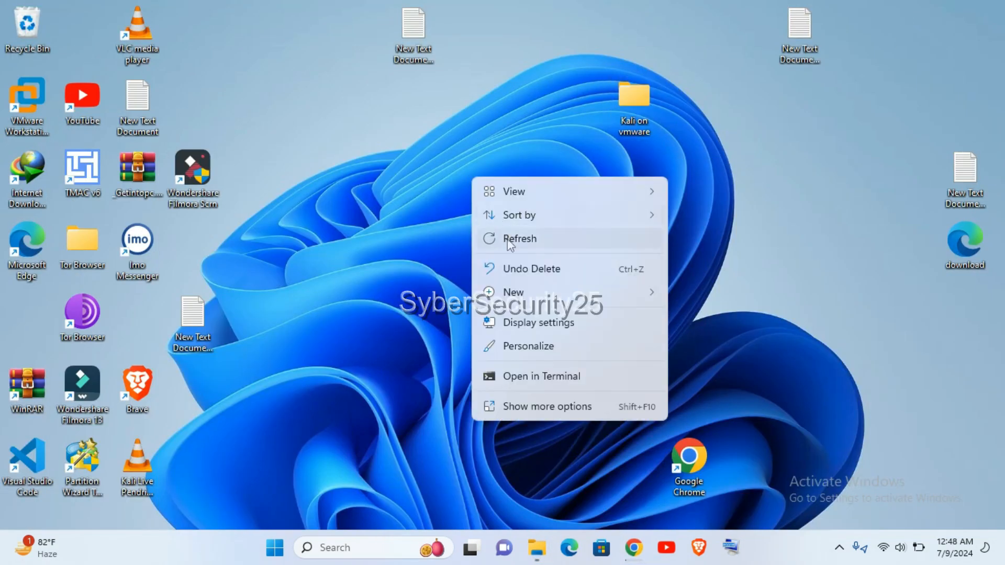
left_click(505, 236)
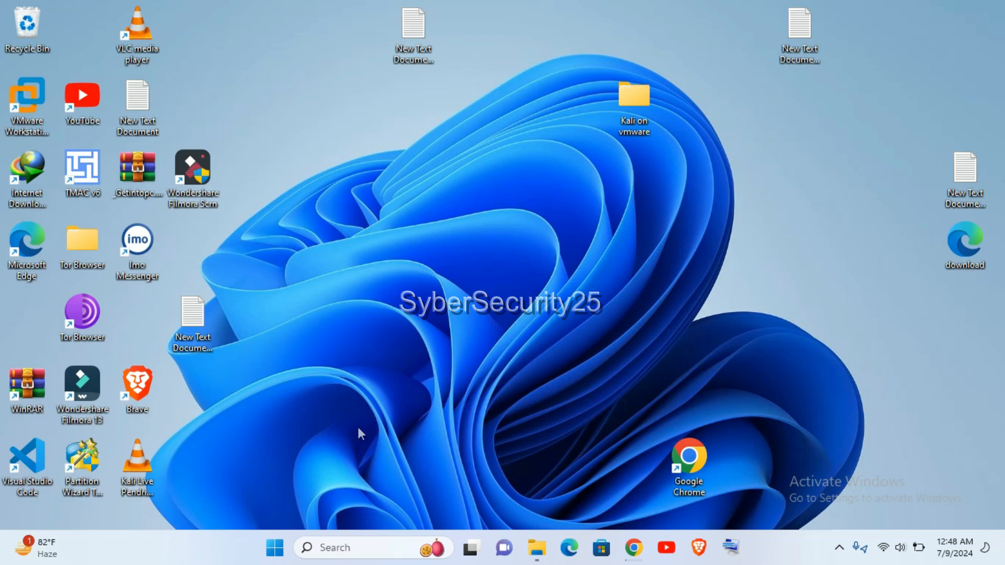
Move the VMware Workstation Pro shortcut to the open middle area of the desktop and launch the program from it
left_click_drag(26, 99, 465, 201)
right_click(549, 204)
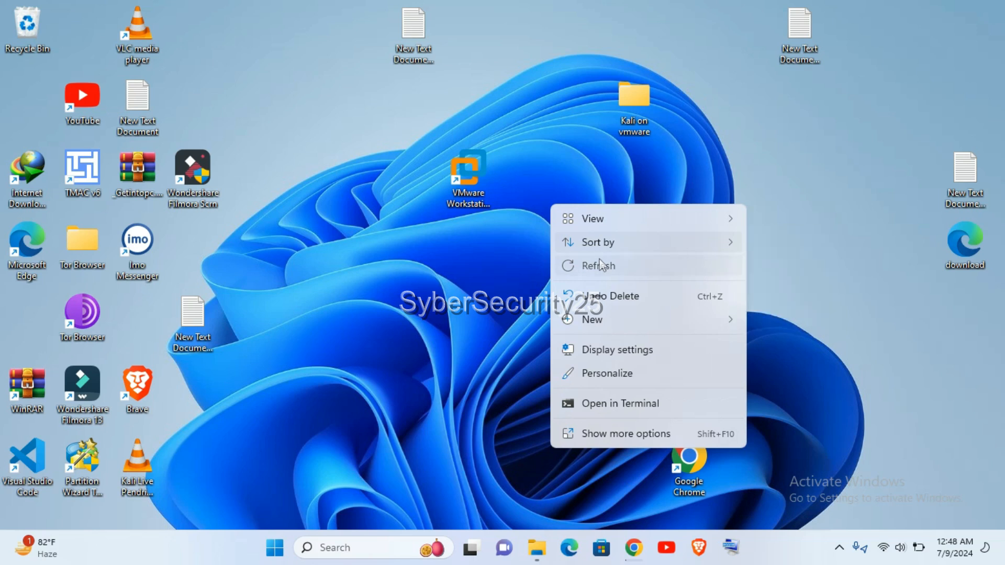
left_click(472, 180)
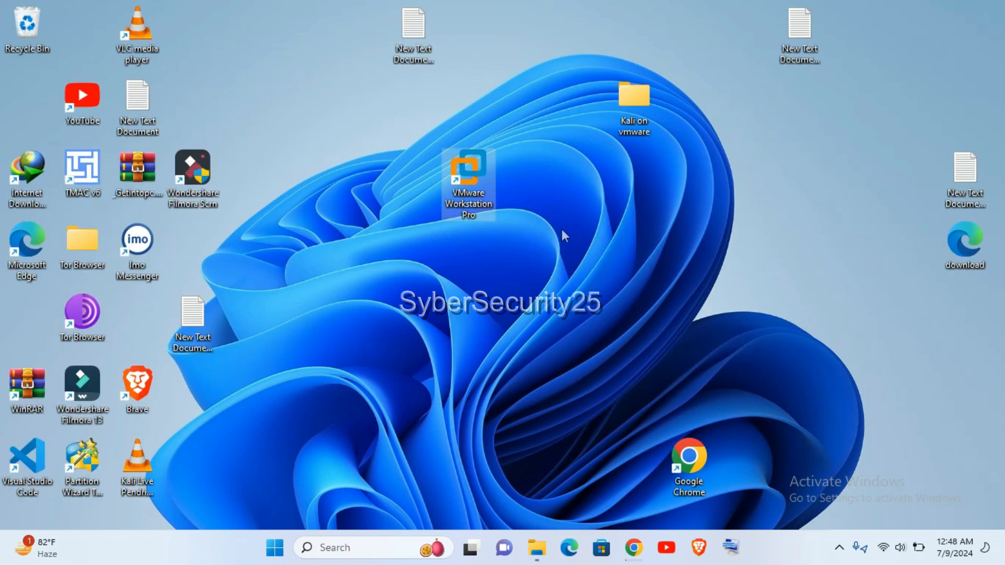
key("Return")
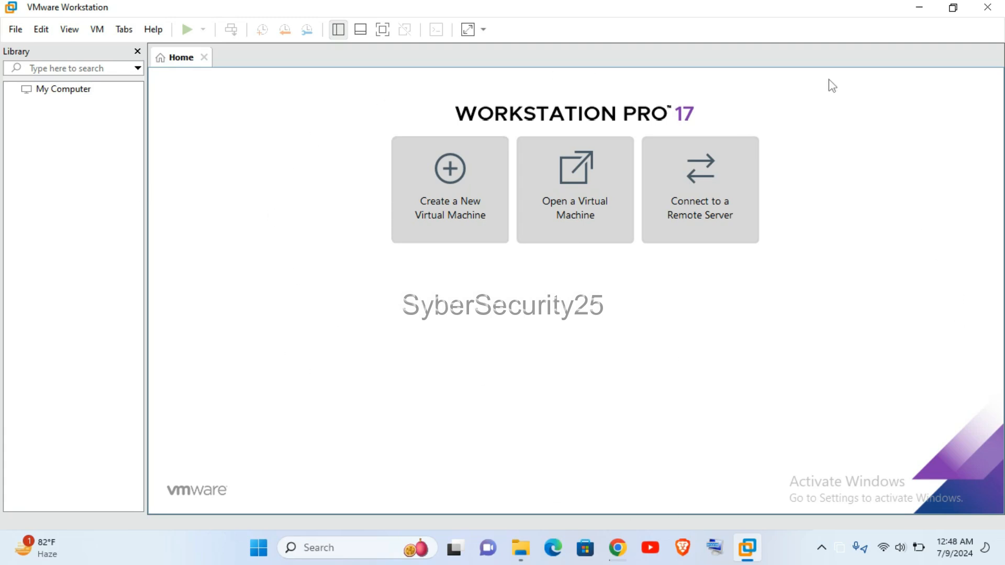
Open the license key entry dialog in VMware Workstation, then switch to Chrome and copy the highlighted key under "--checked" in the gist
left_click(153, 30)
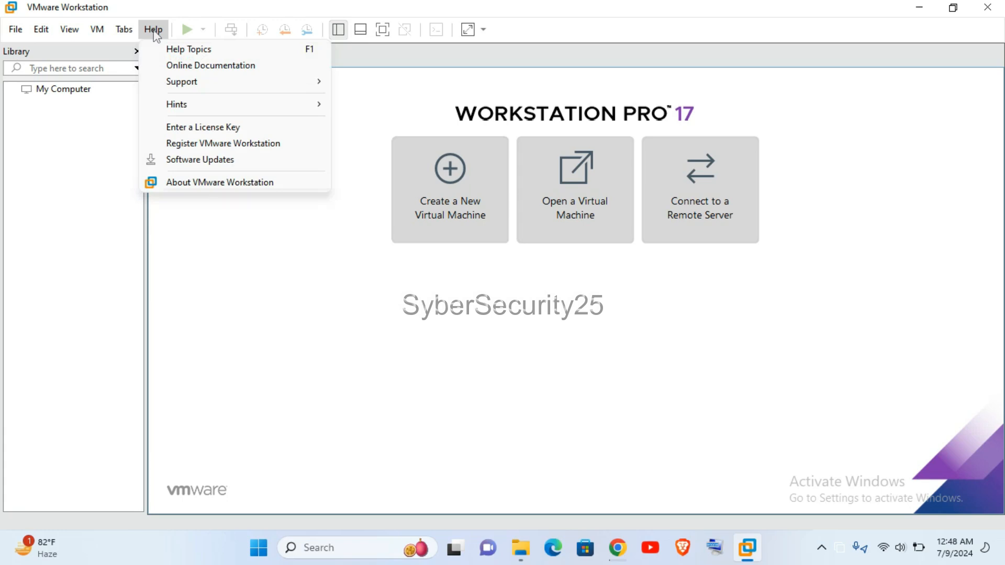
left_click(224, 131)
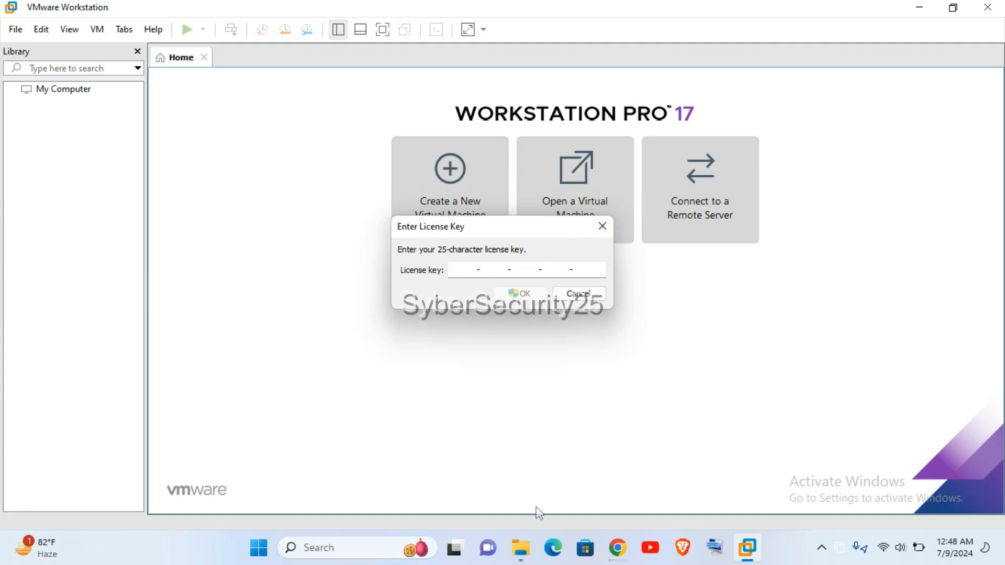
mouse_move(617, 548)
left_click(619, 484)
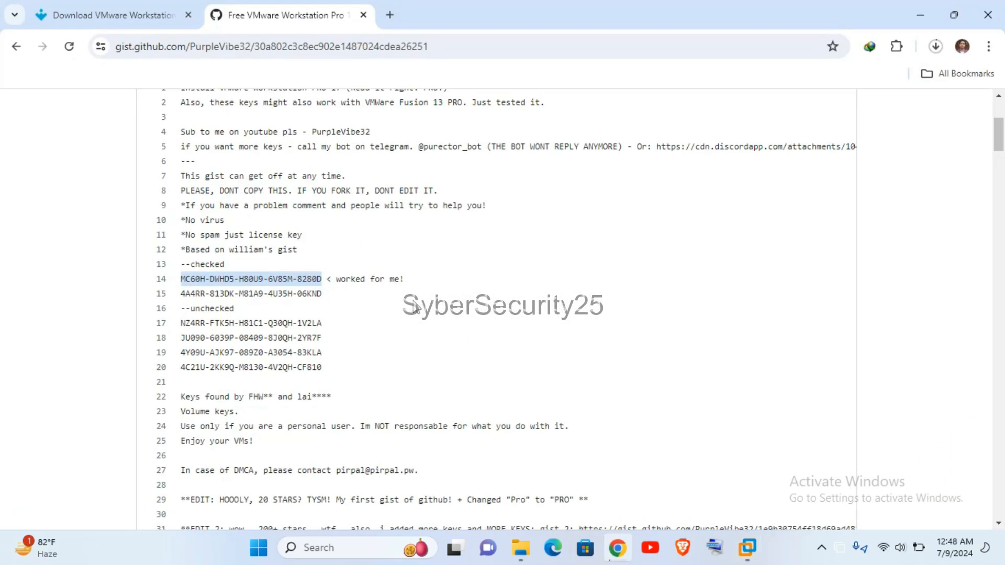
right_click(275, 278)
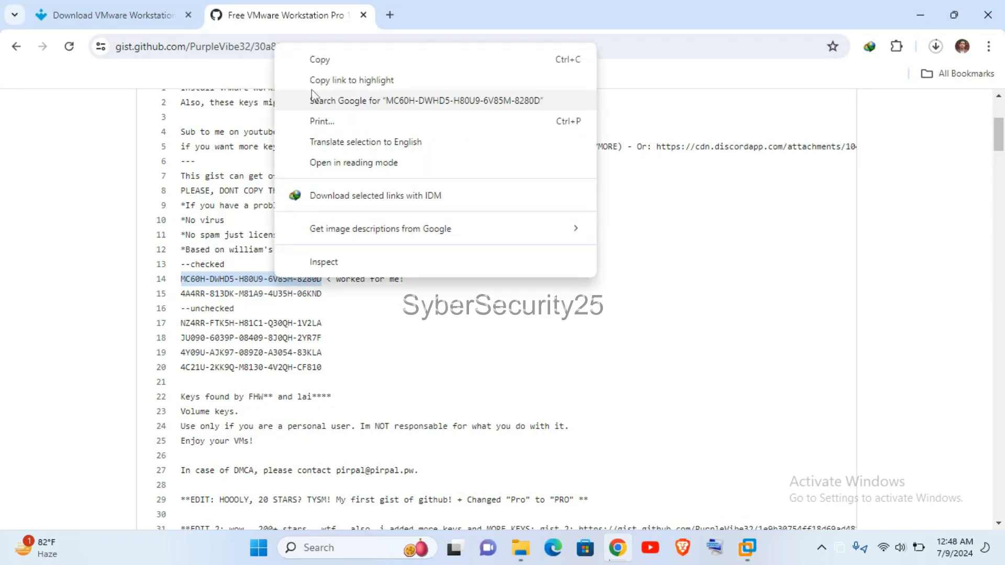
left_click(321, 62)
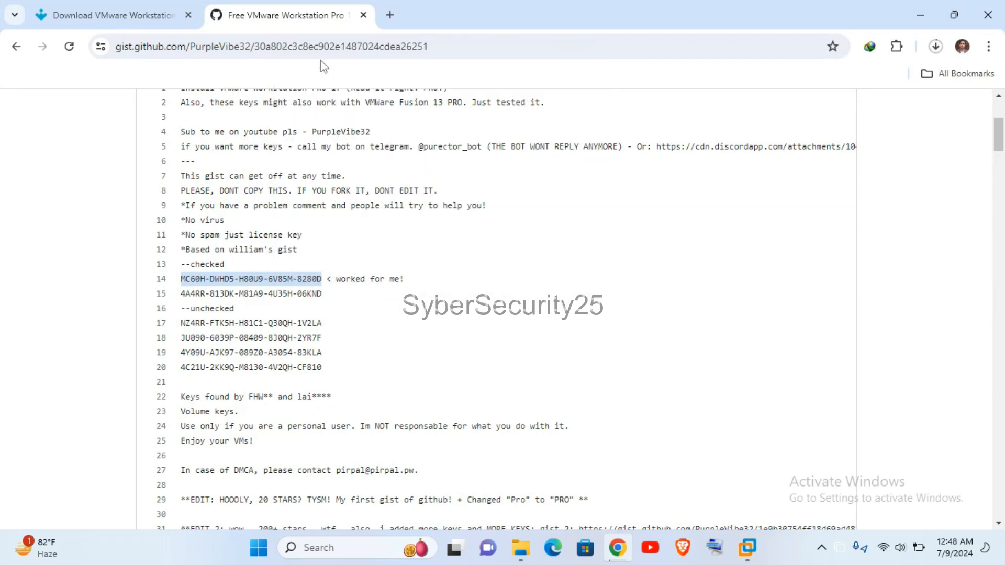
Switch back to VMware Workstation, paste the copied license key into the License key field and confirm the entry
left_click(751, 554)
right_click(459, 287)
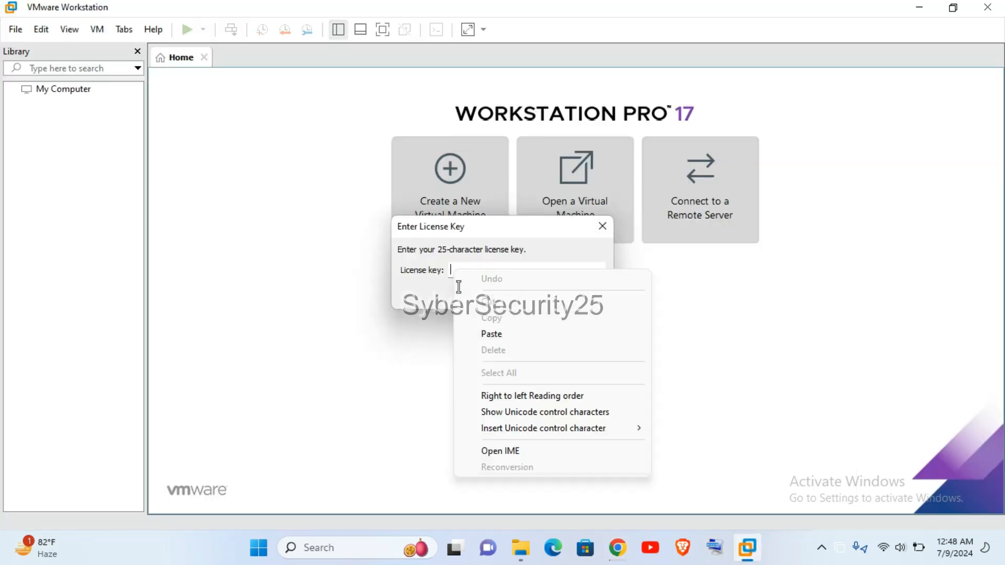
left_click(495, 334)
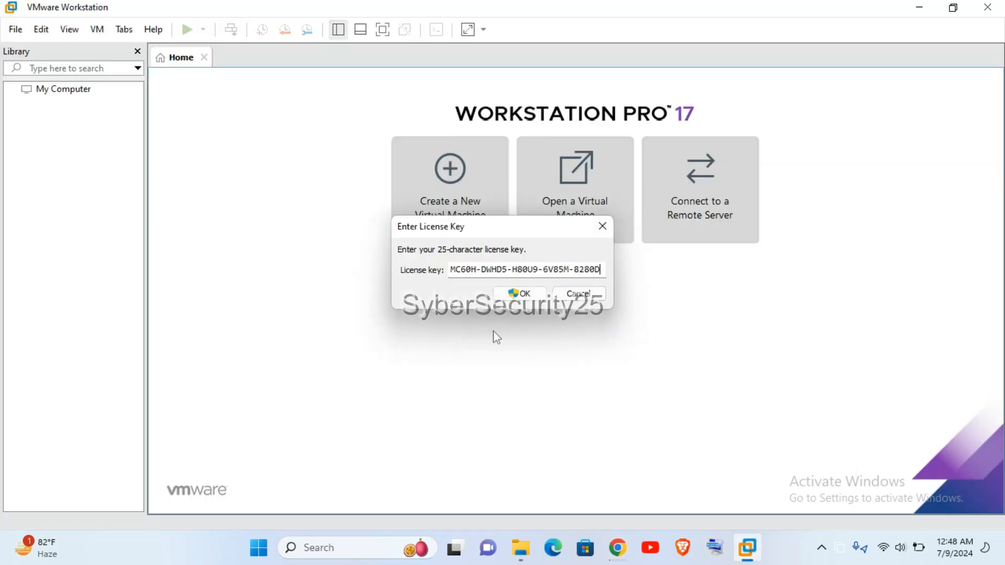
left_click(512, 296)
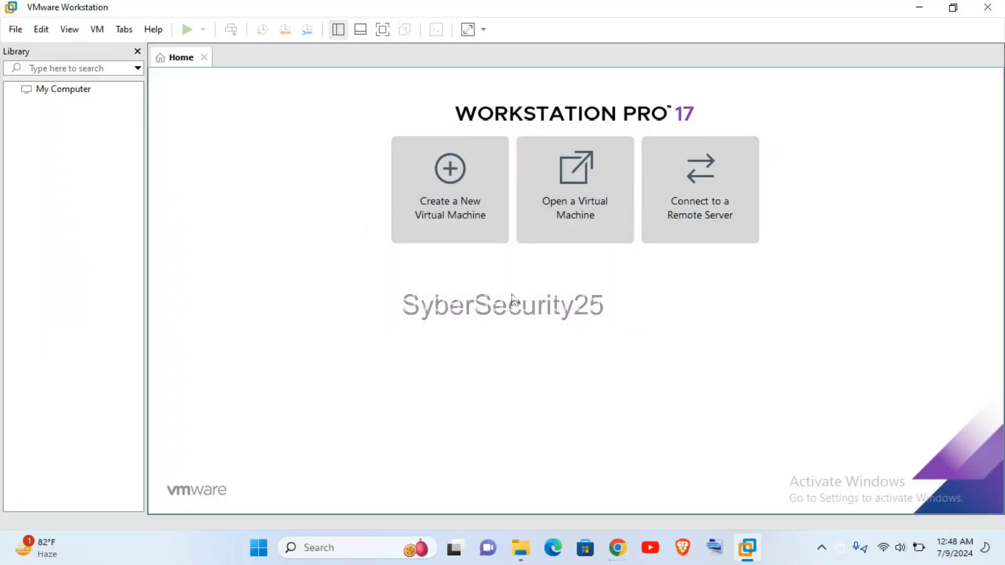